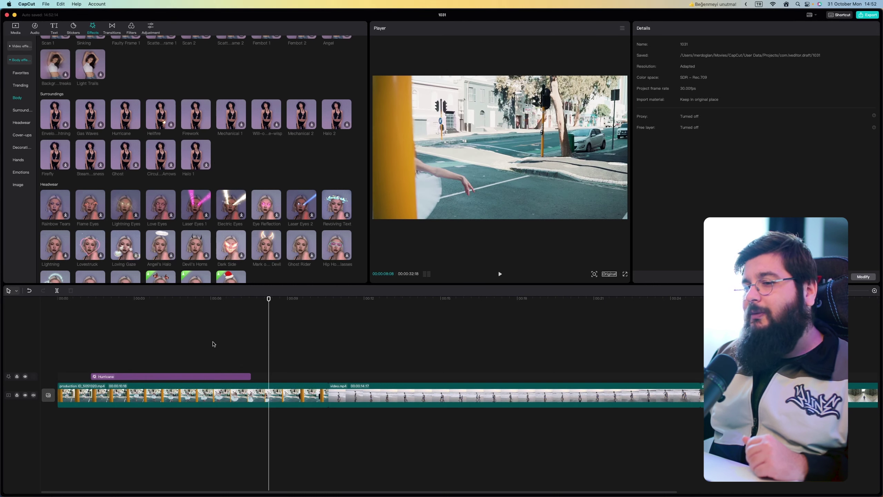
Step: Delete the Hurricane effect from the timeline and show the project's imported media
left_click(212, 376)
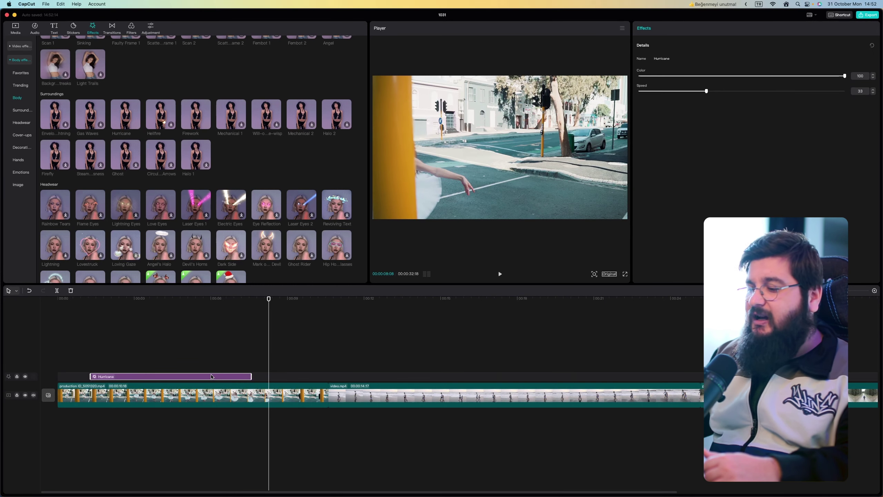
key("Delete")
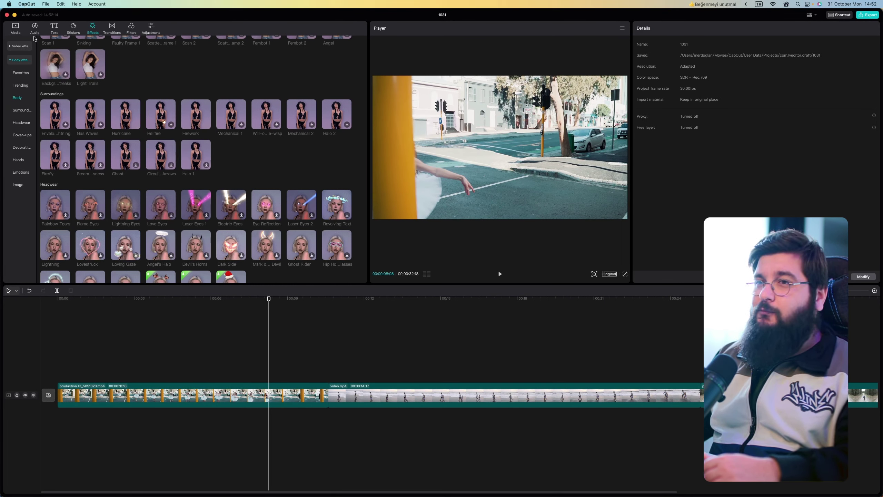
left_click(15, 30)
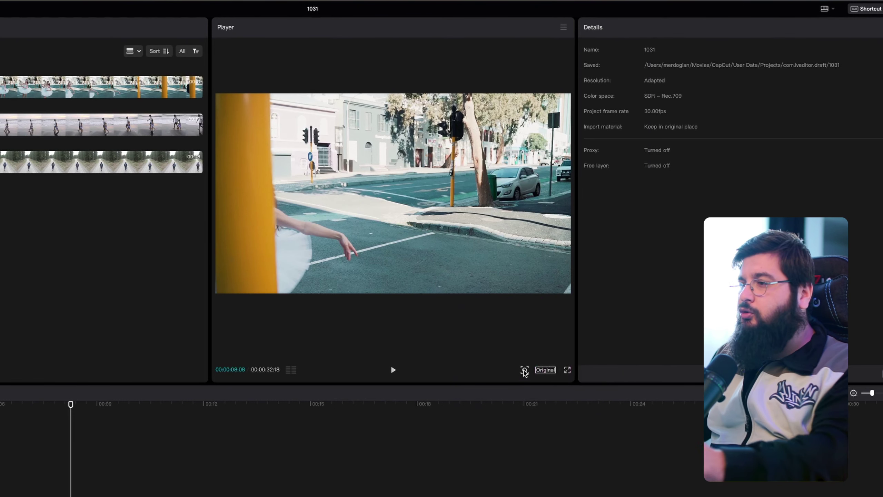
Step: Magnify the player preview, pan across the street scene and restore the fitted view
left_click(525, 370)
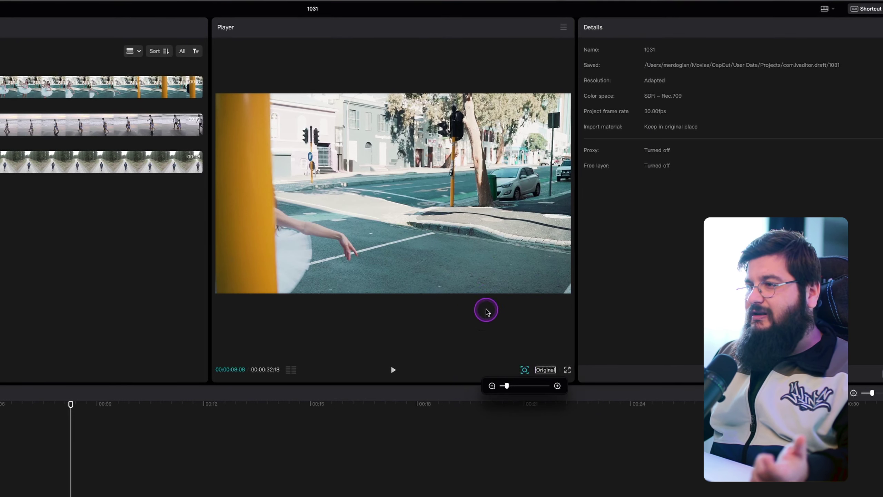
left_click_drag(505, 386, 522, 386)
left_click_drag(453, 230, 408, 229)
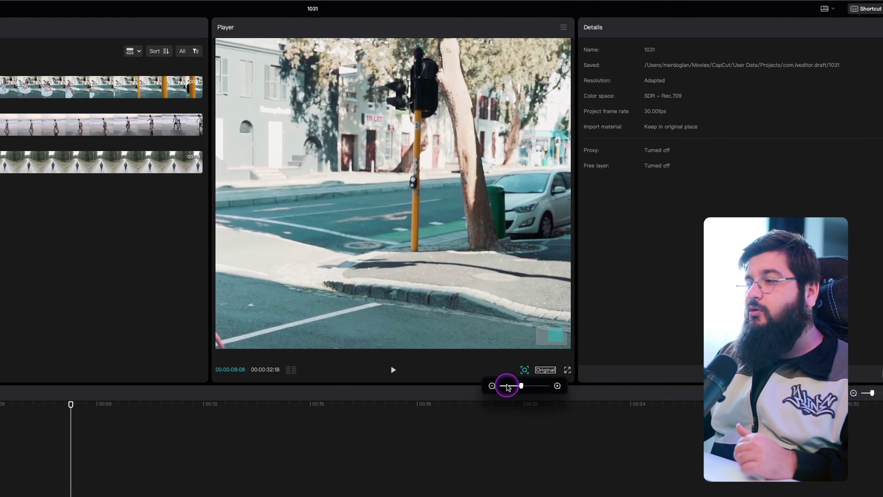
left_click(507, 386)
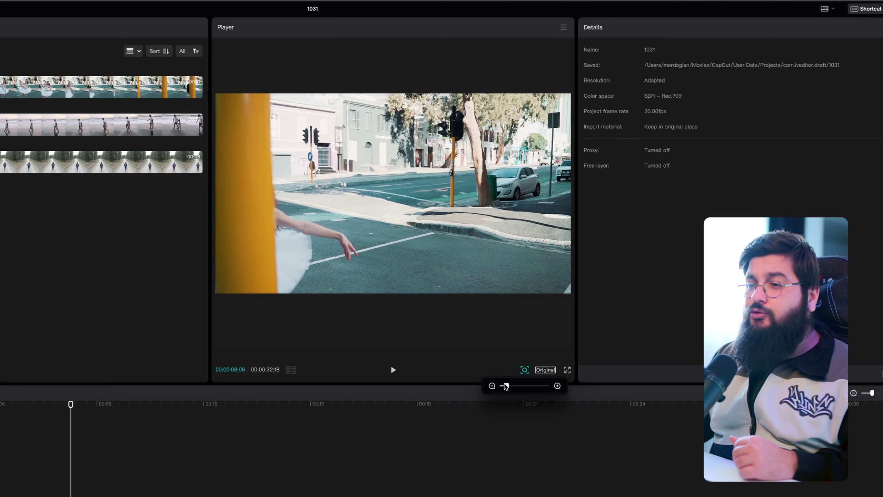
left_click(202, 489)
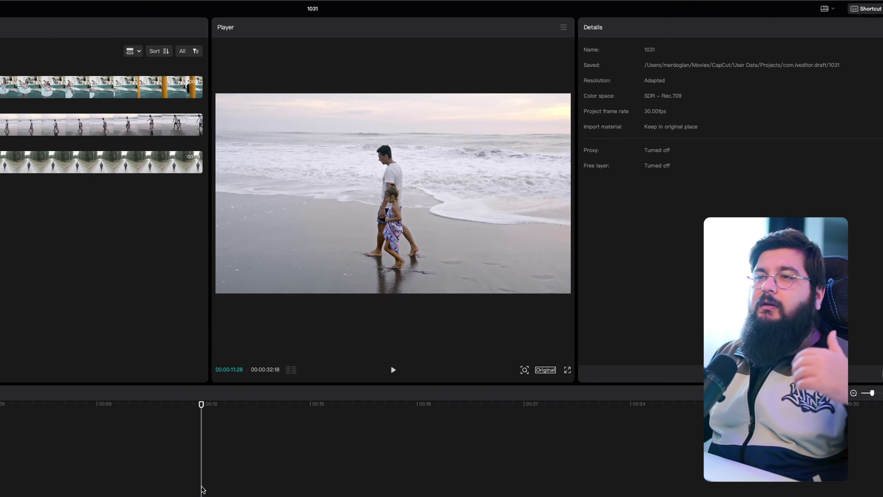
left_click(201, 486)
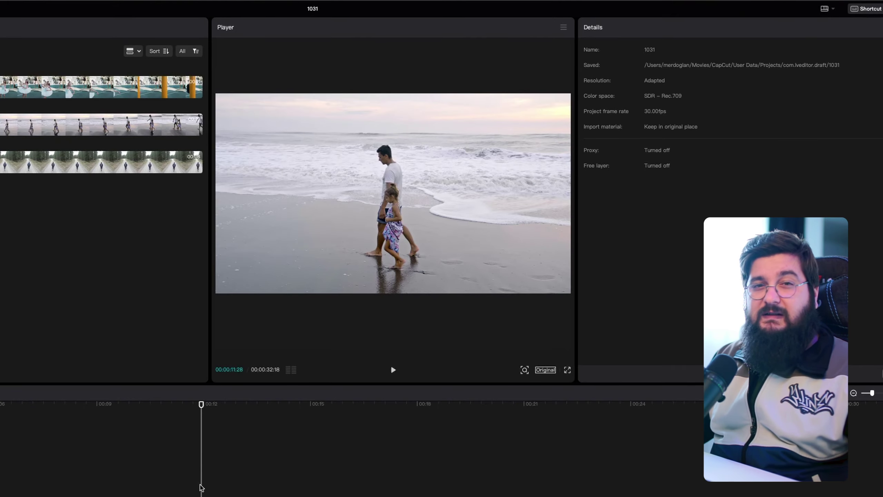
left_click(197, 491)
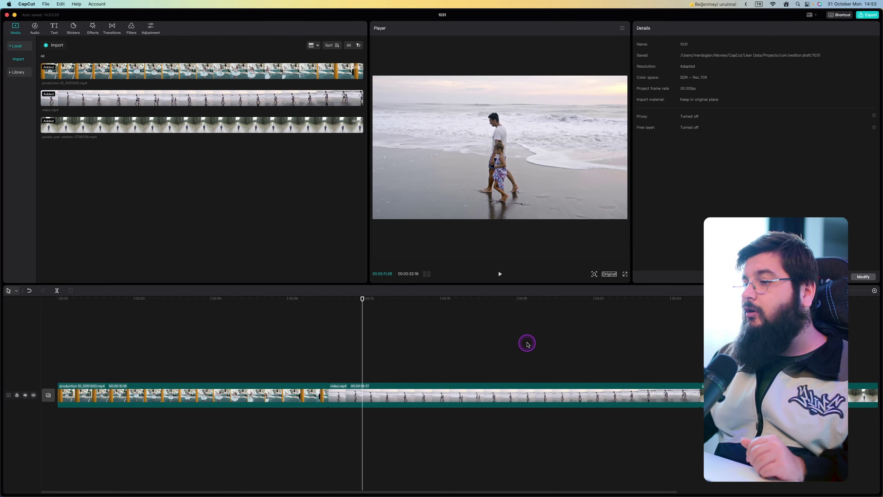
Step: Play back the forest road clip from near its beginning to examine the walking man
left_click(710, 298)
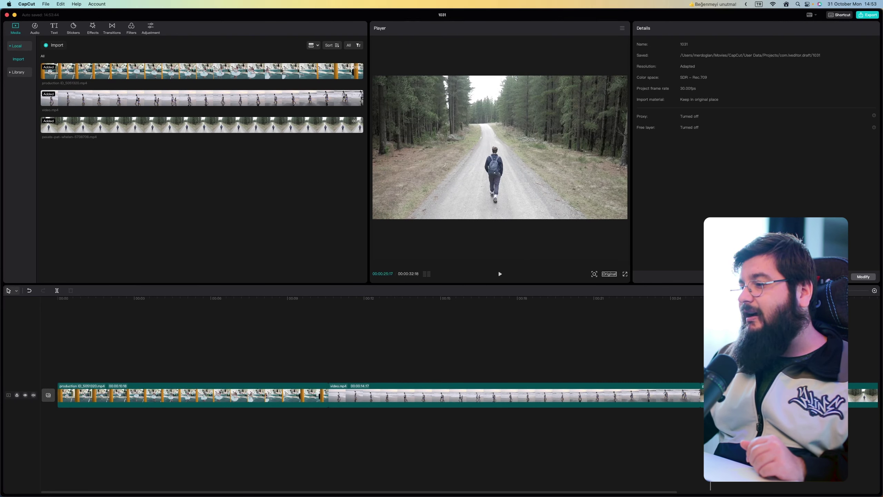
scroll(588, 343, "right", 5)
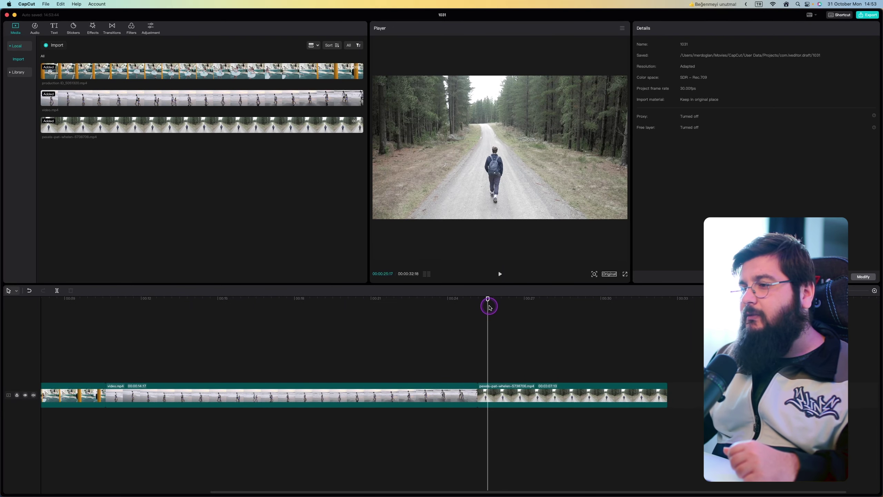
left_click_drag(488, 301, 483, 302)
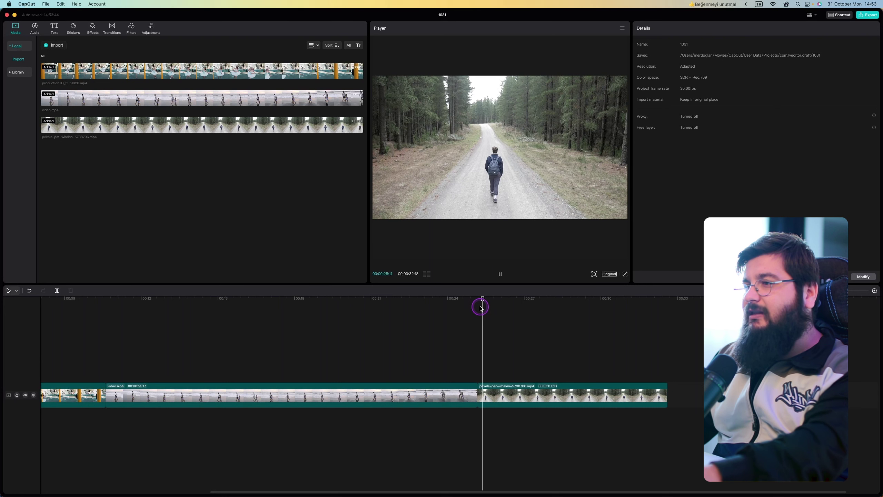
key("space")
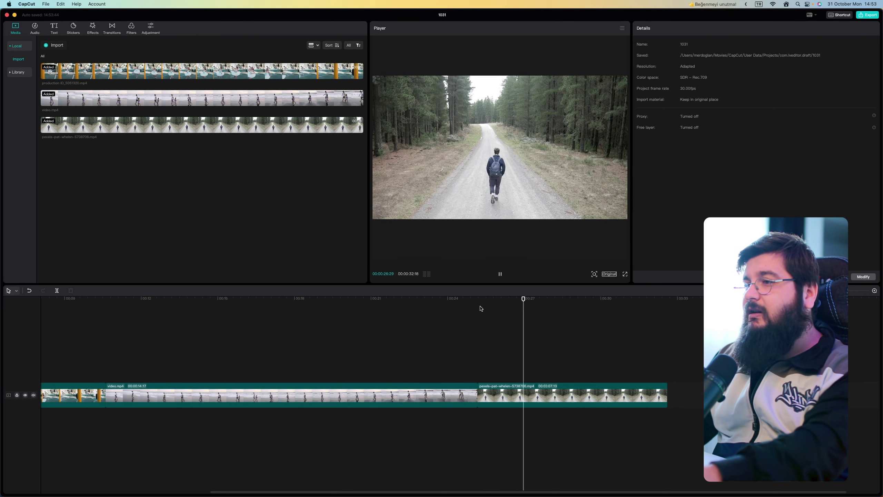
key("space")
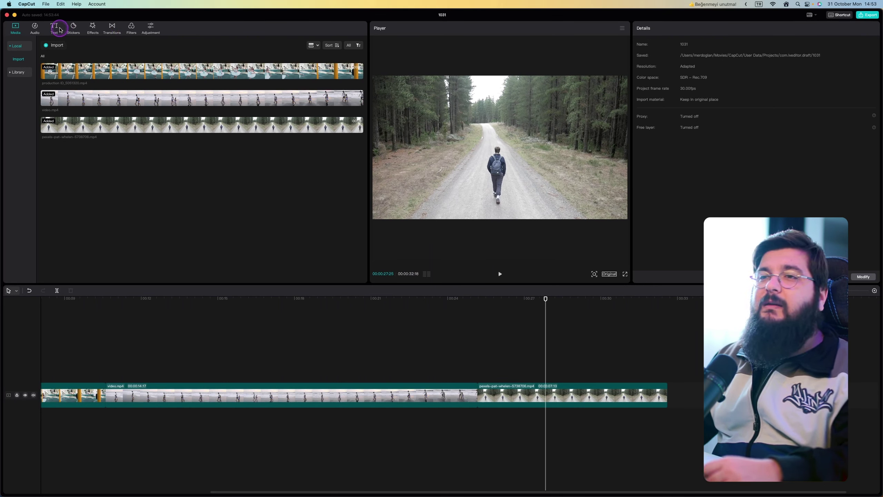
Step: Add the trending WELCOME text template above the start of the forest road clip
left_click(54, 28)
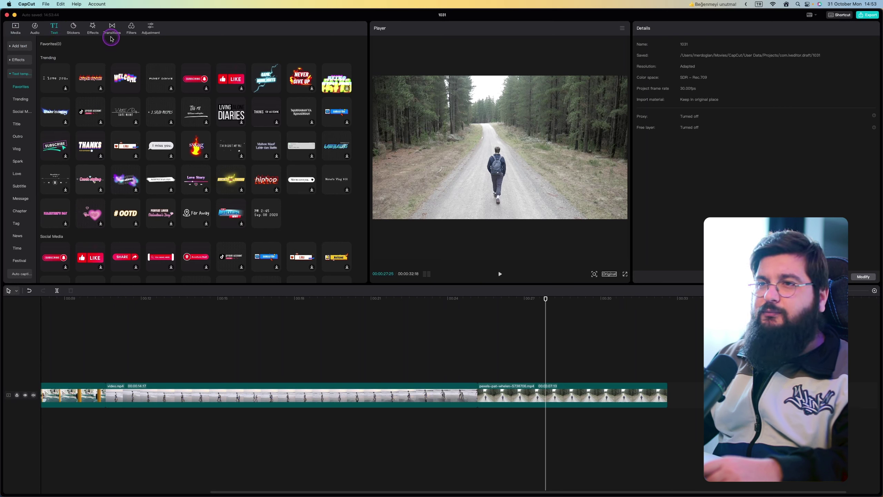
left_click(119, 69)
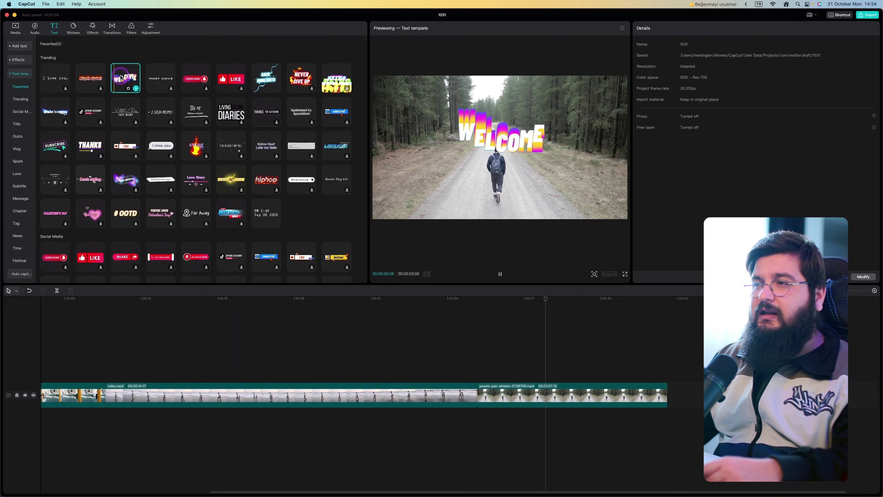
left_click_drag(121, 78, 478, 376)
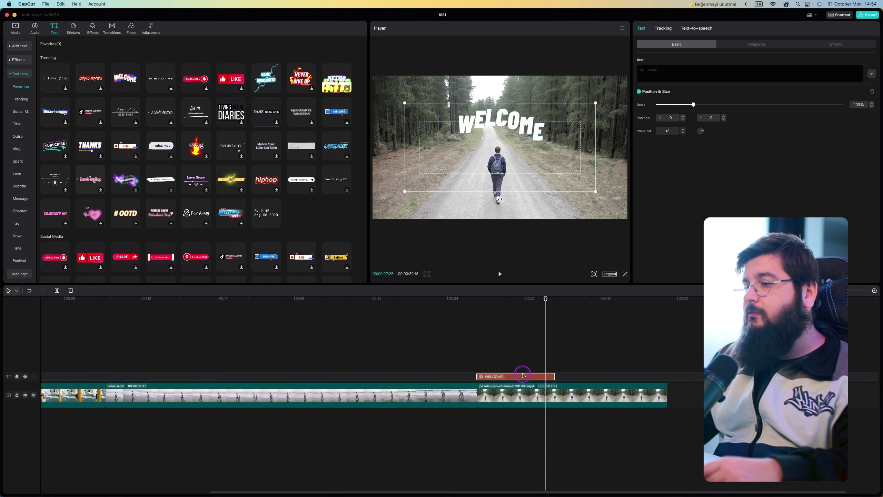
Step: Replace the title's text with "CAPCUT 1.2.0"
double_click(650, 70)
type("CAPCUT ")
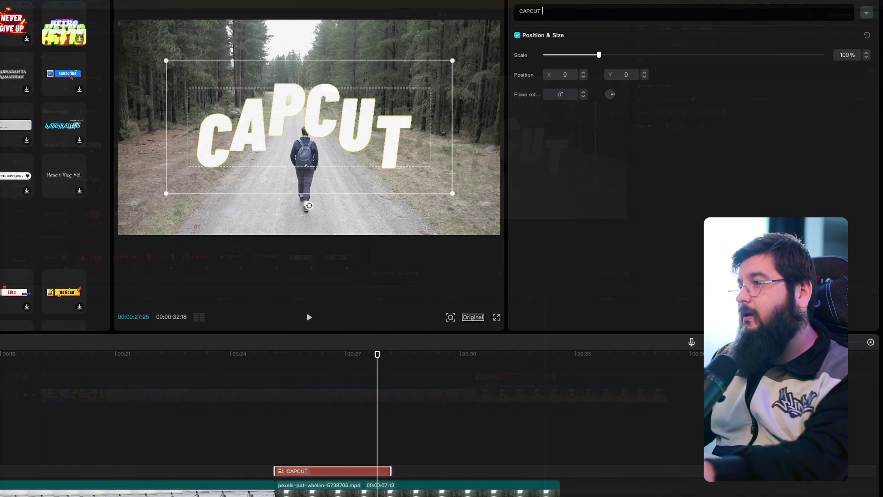
type("1.2.0")
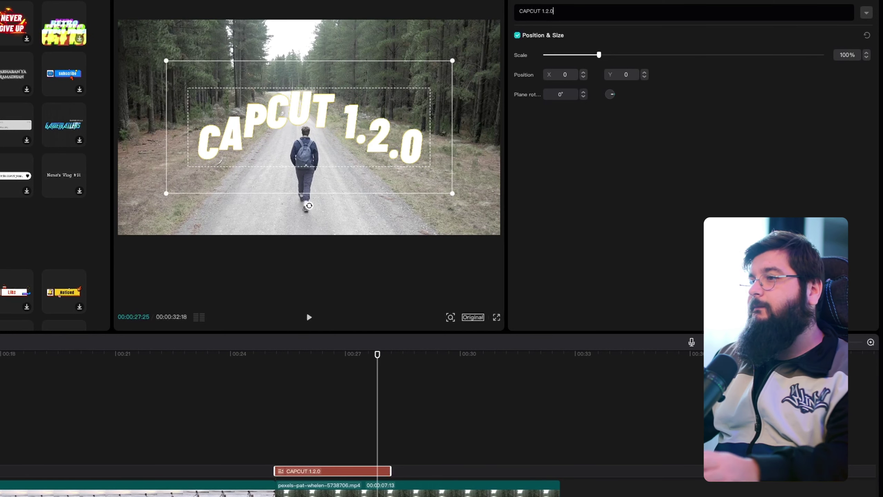
left_click(478, 185)
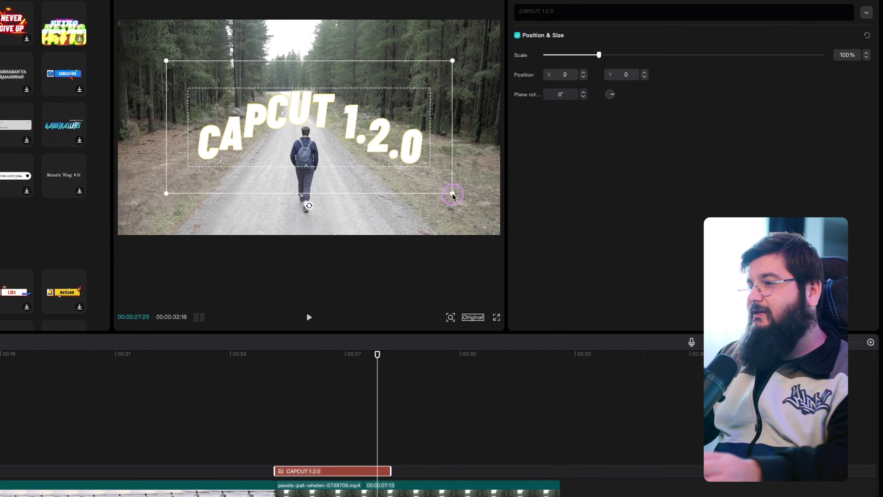
Step: Scale the title down to 75% and move it above the walking man, to Y position 524
left_click_drag(451, 195, 416, 169)
left_click(369, 129)
left_click_drag(369, 129, 372, 82)
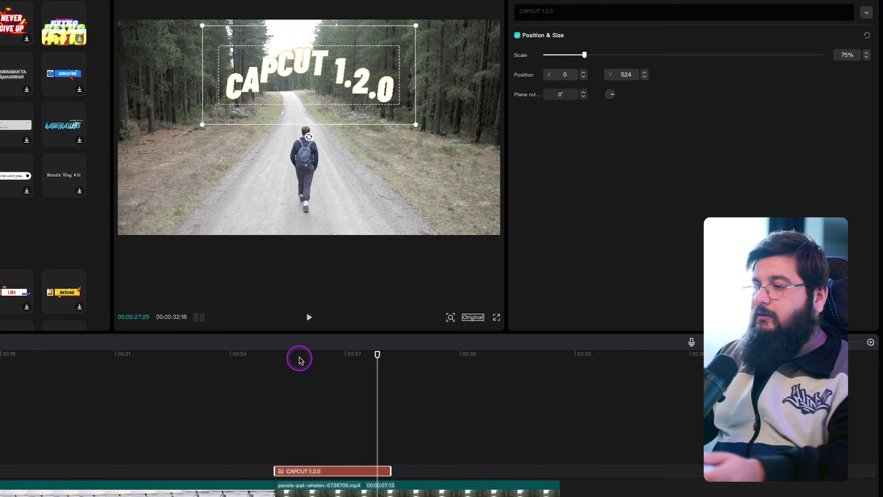
Step: Try to split the forest road clip at the point where the CAPCUT 1.2.0 title ends
left_click_drag(378, 354, 389, 354)
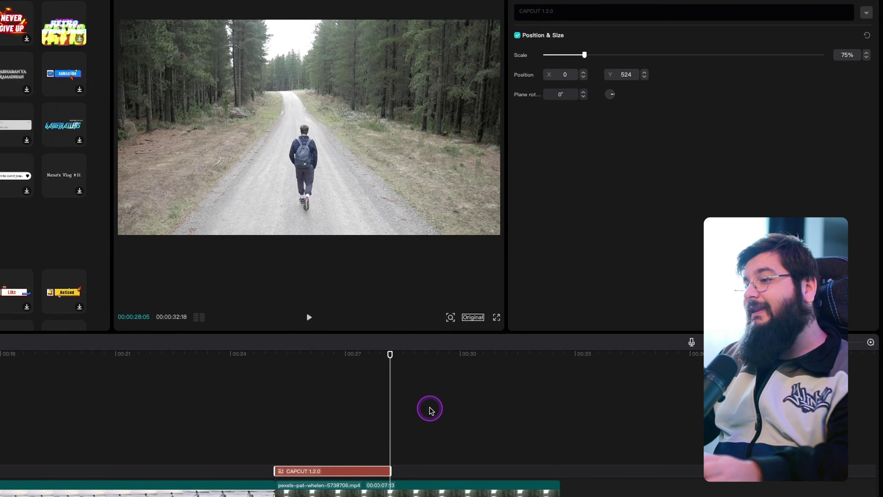
left_click(439, 491)
key("ctrl+b")
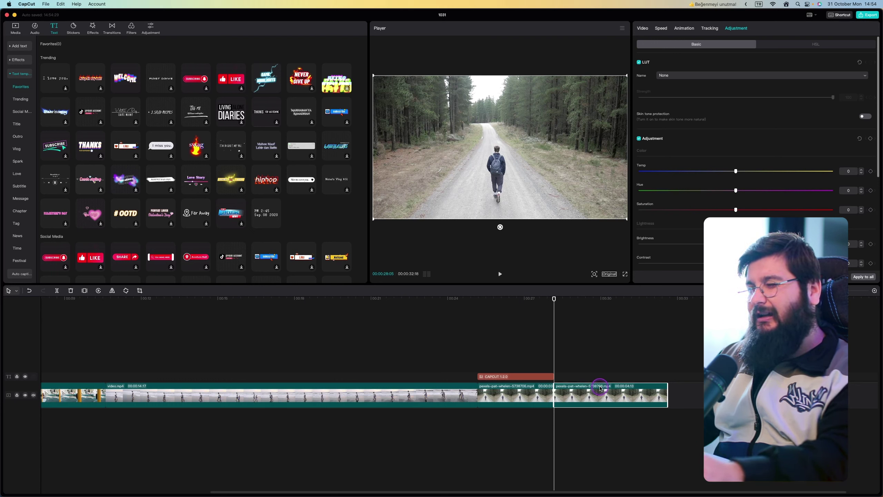
key("super+z")
left_click(596, 367)
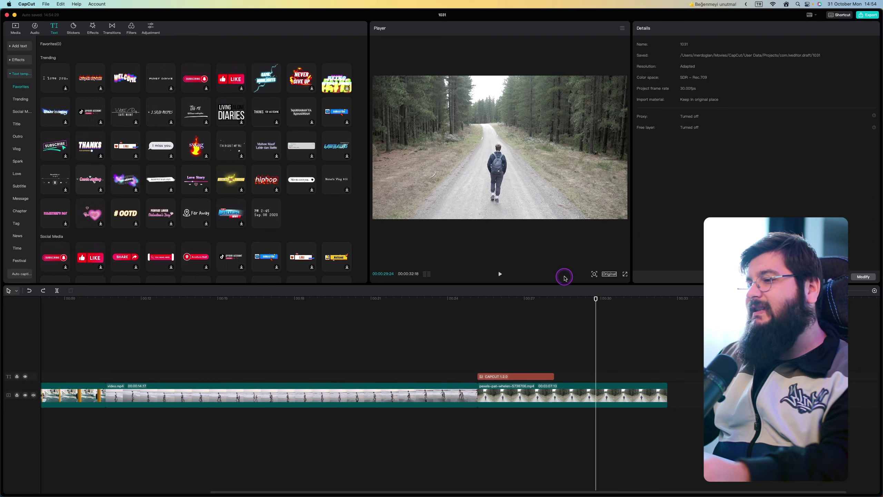
left_click(554, 299)
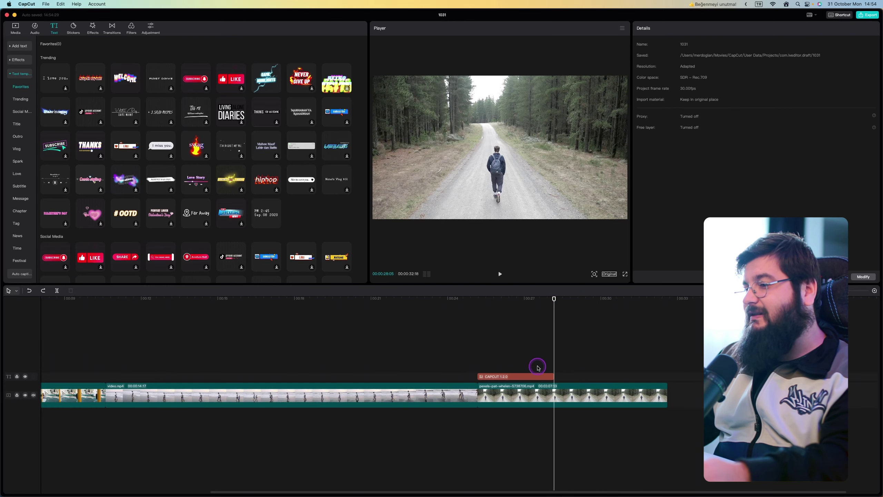
Step: Enable motion tracking for the CAPCUT 1.2.0 title and place the playhead at 00:00:27:20, where the title is visible
left_click(535, 377)
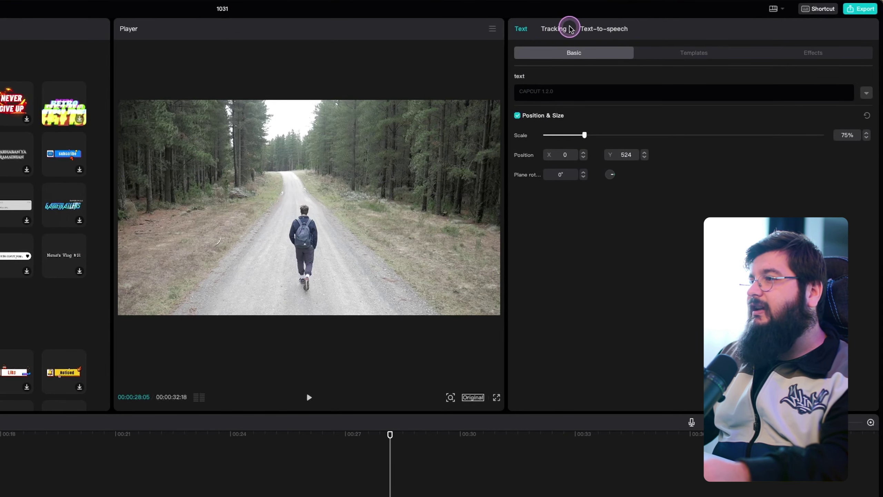
left_click(555, 30)
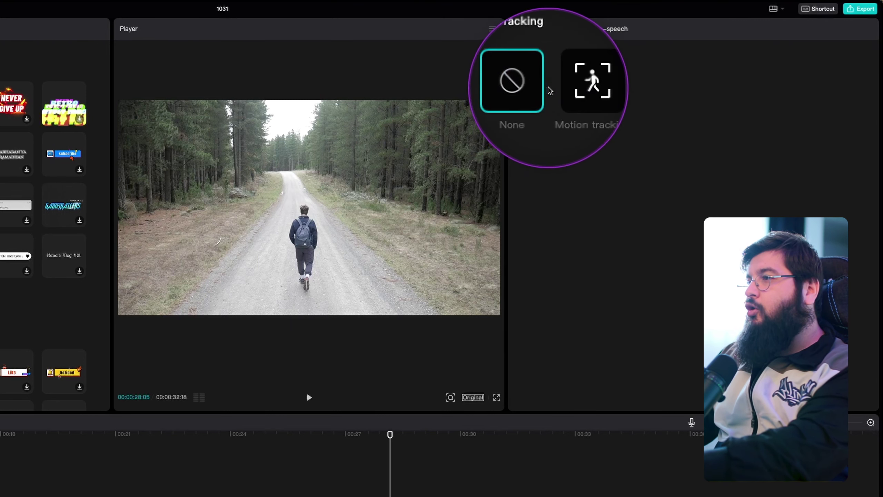
left_click(570, 86)
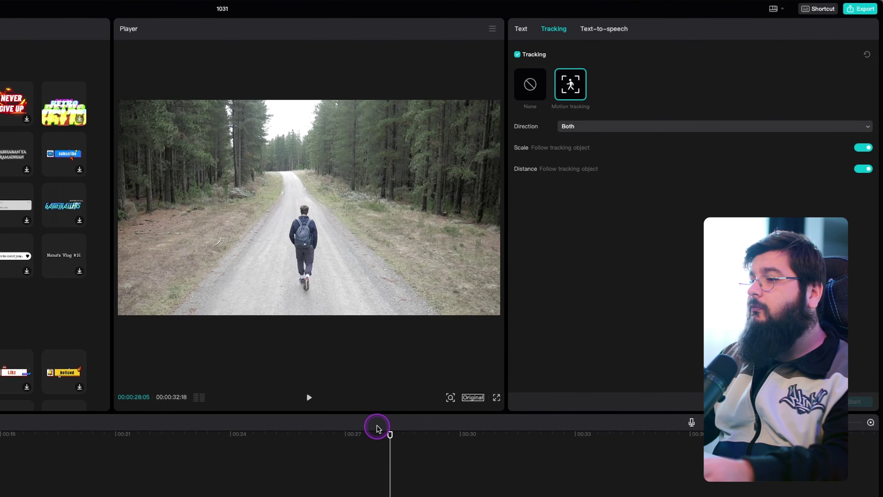
left_click(370, 432)
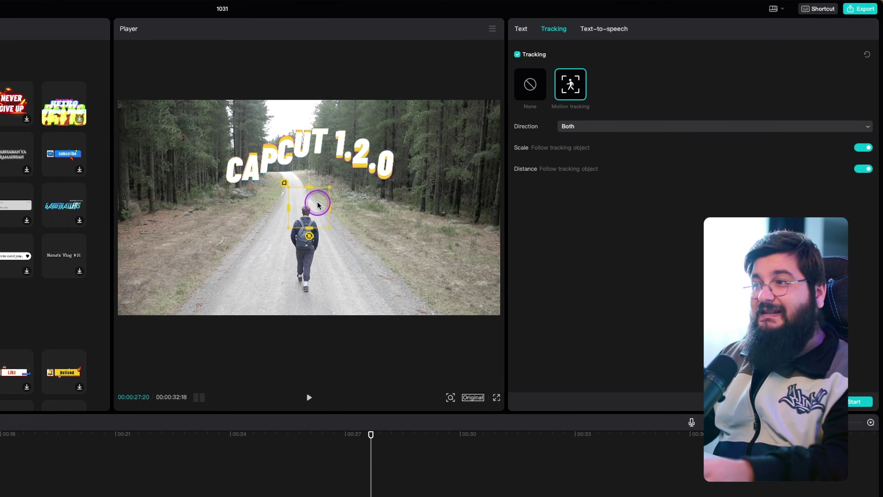
Step: Position and resize the tracking box so that it encloses the walking man's whole body
left_click_drag(310, 203, 306, 245)
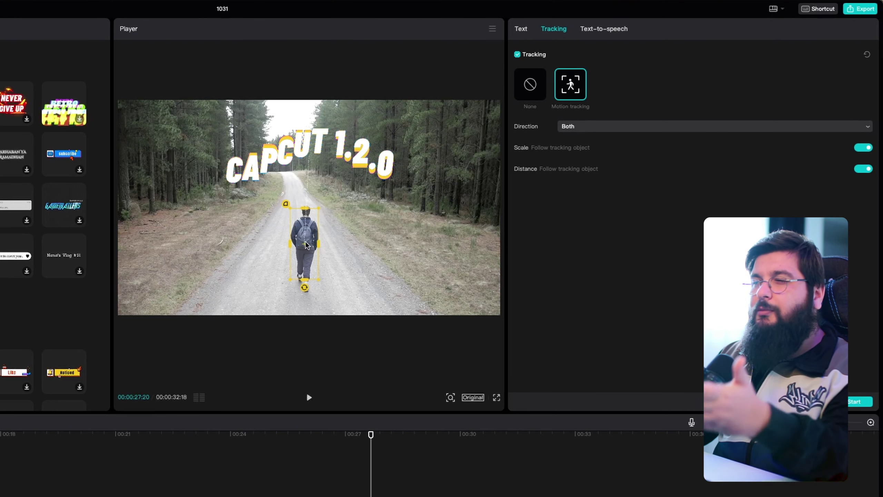
left_click_drag(314, 211, 328, 199)
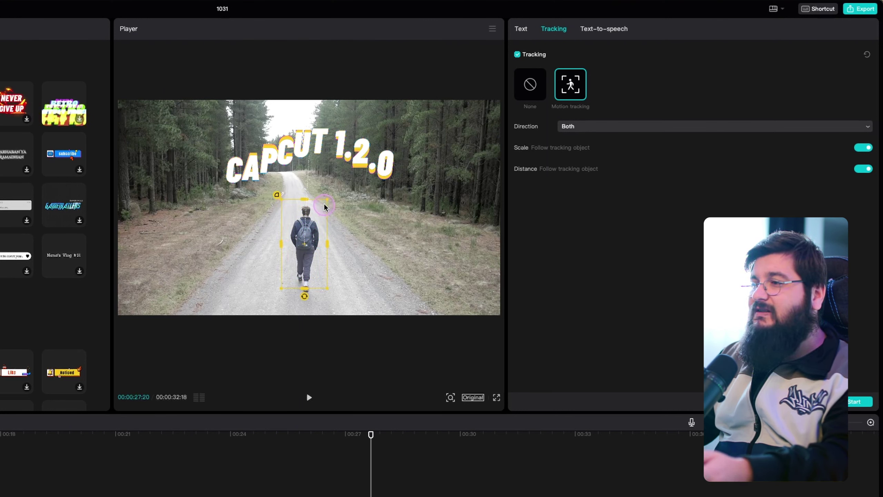
left_click_drag(309, 230, 307, 241)
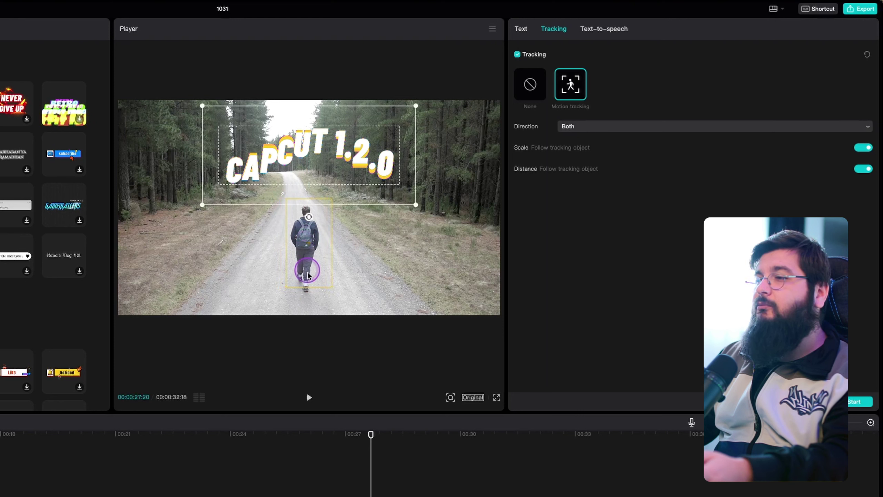
left_click(329, 244)
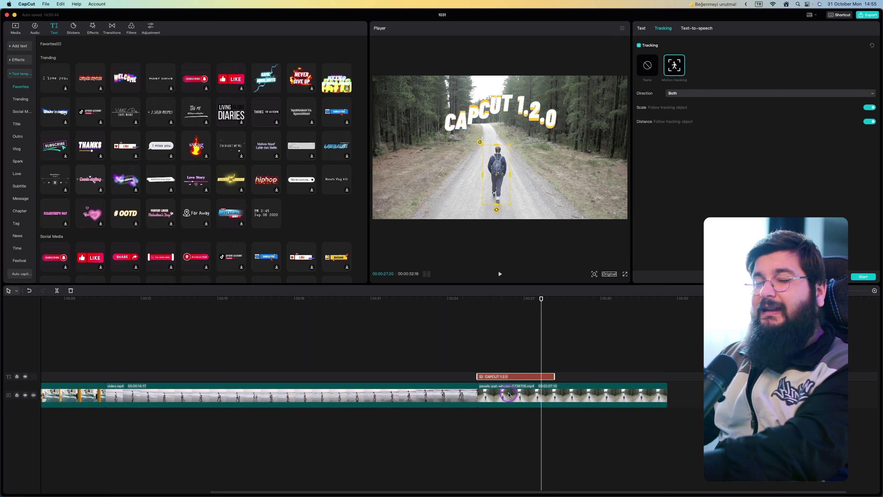
Step: Examine the direction options available for the title's motion tracking
left_click(678, 93)
left_click(678, 93)
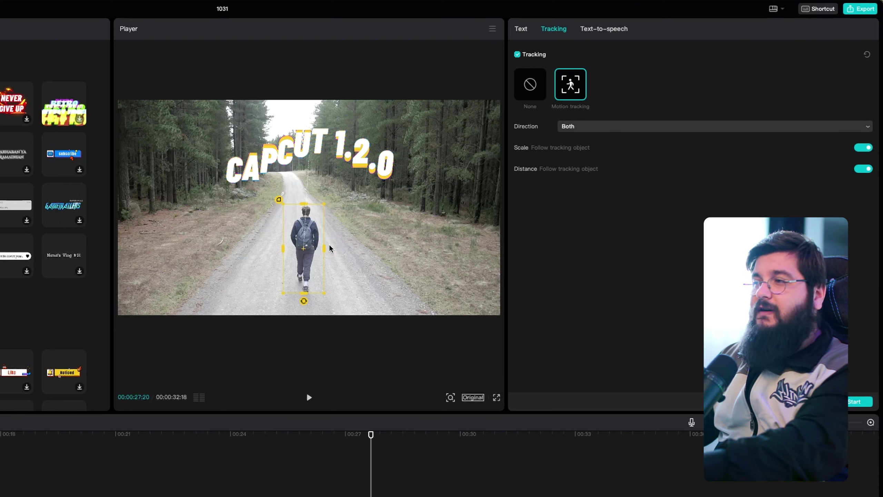
left_click(345, 221)
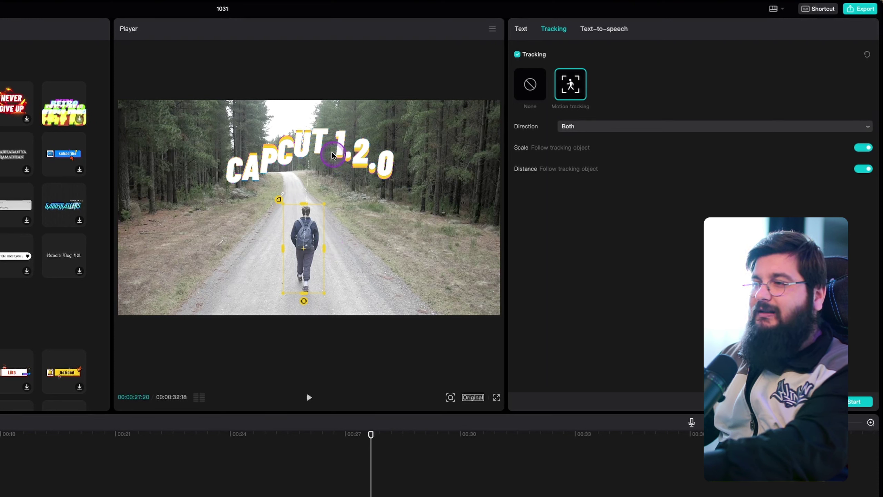
Step: Run motion tracking for the title on the walking man with direction Both and Scale and Distance enabled
left_click(346, 171)
left_click(529, 166)
left_click(524, 175)
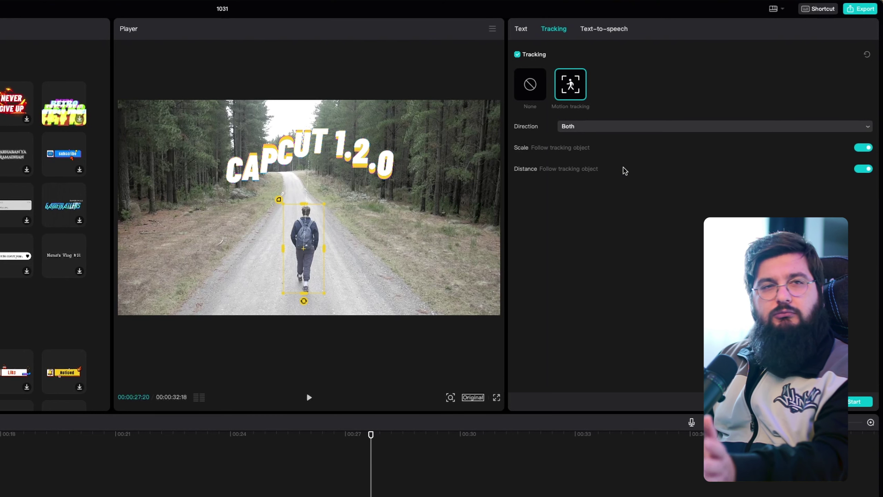
left_click(856, 402)
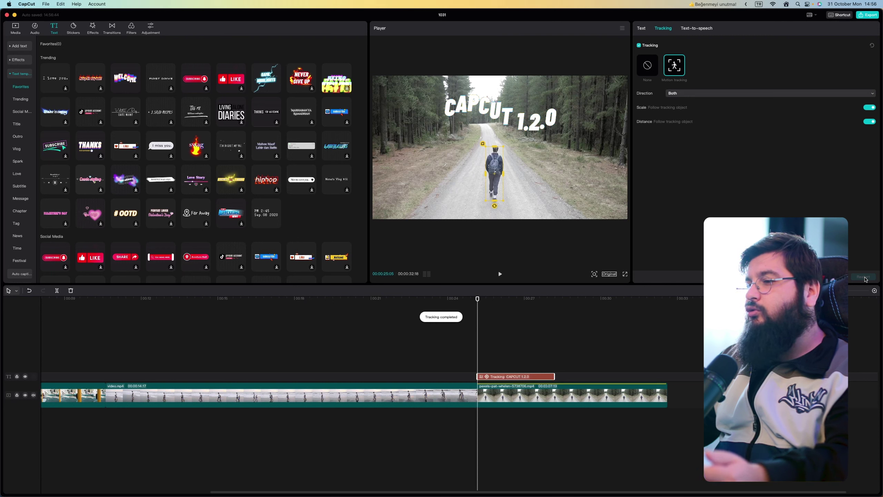
Step: Play back the tracked title from the start of the forest road clip
left_click(525, 344)
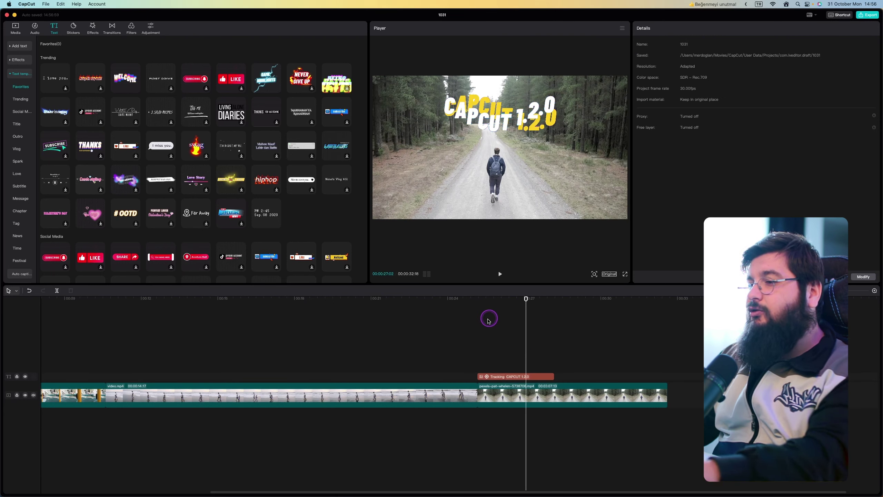
left_click(477, 323)
key("space")
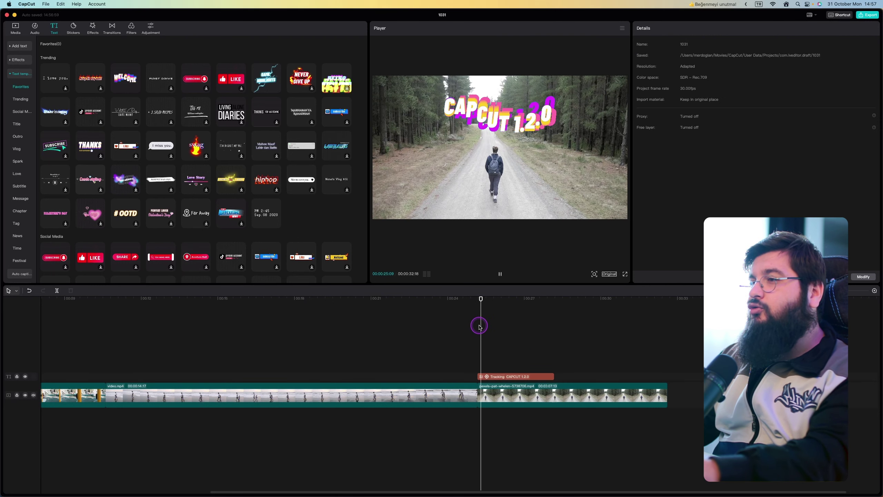
Step: Extend the CAPCUT 1.2.0 title on the timeline to the end of the forest road clip
left_click(518, 377)
left_click(551, 376)
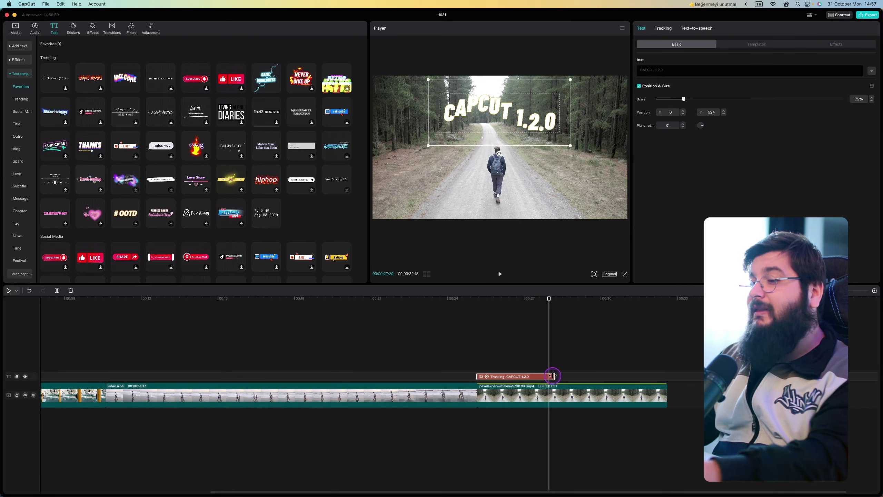
left_click_drag(553, 375, 657, 392)
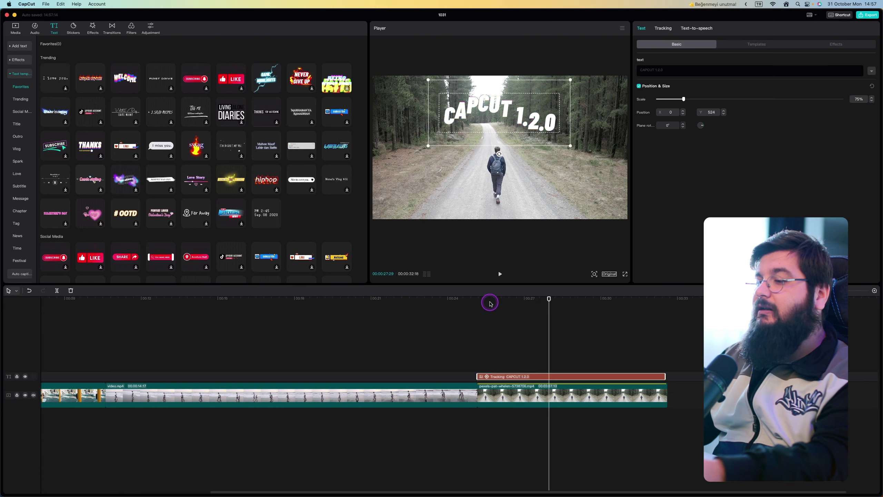
Step: Play back the extended title over the forest road clip to check how it follows the man
left_click(490, 302)
key("space")
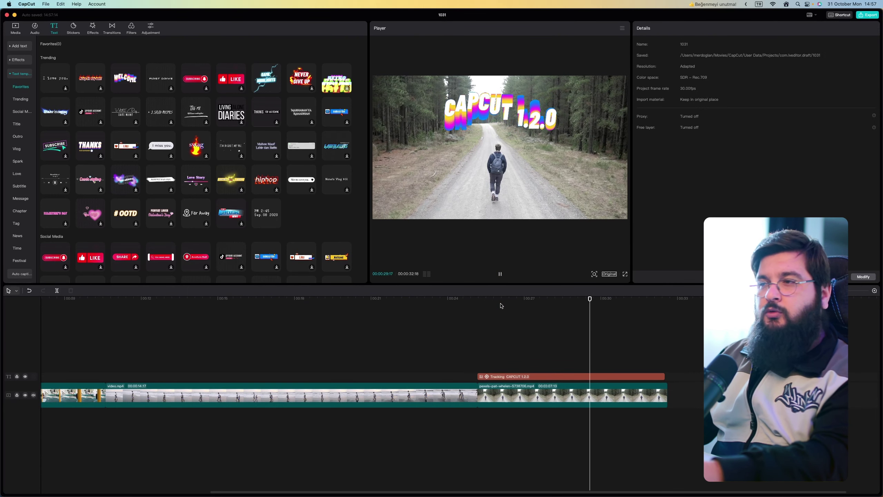
key("space")
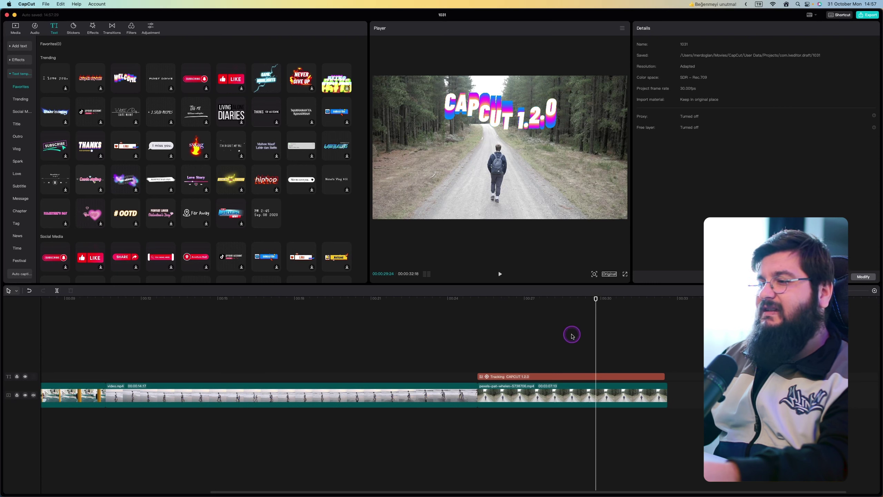
Step: Place the playhead at 00:00:27:04 and open the title's motion tracking settings
left_click(572, 331)
left_click(528, 306)
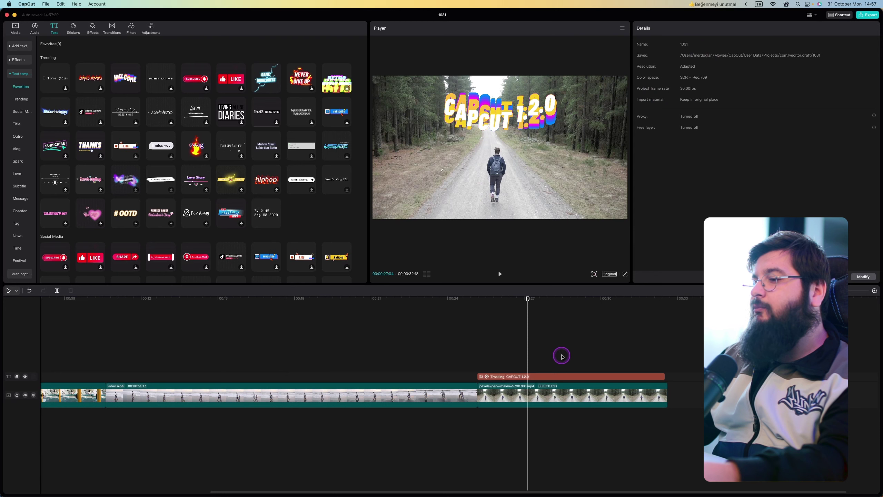
left_click(554, 376)
left_click(664, 28)
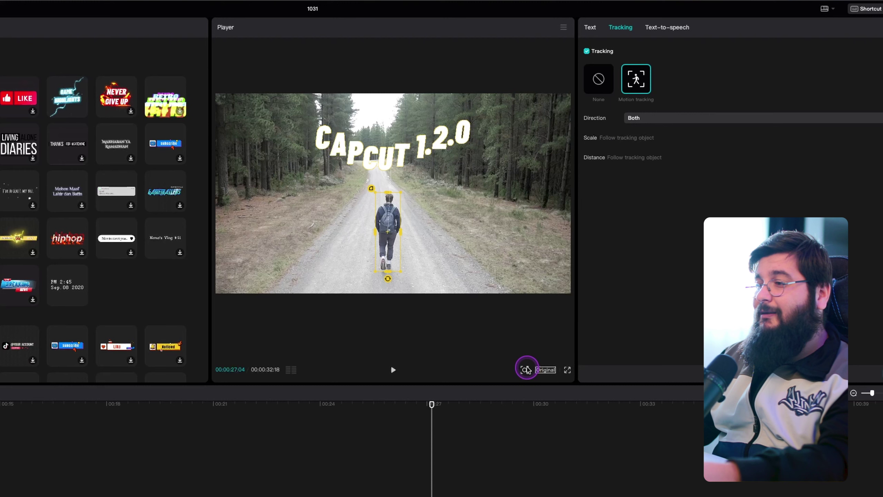
Step: Zoom the player preview in on the walking man, pan to centre his body, and restore the full-frame view
left_click(594, 274)
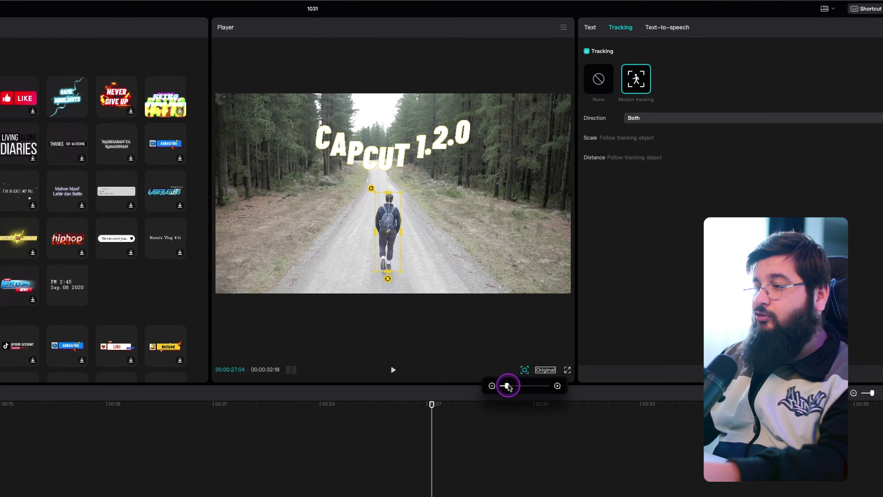
left_click_drag(583, 284, 586, 286)
left_click_drag(513, 385, 523, 385)
left_click_drag(454, 273, 452, 188)
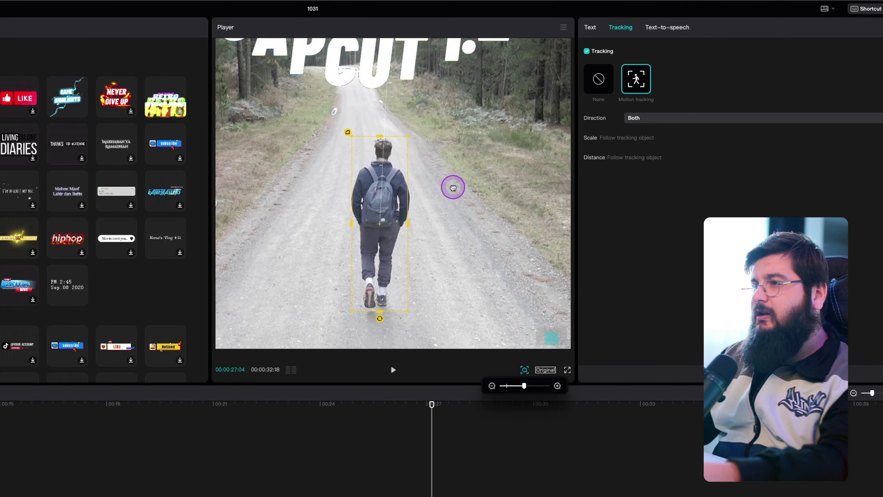
mouse_move(523, 385)
left_mouse_down()
mouse_move(499, 383)
mouse_move(507, 383)
left_mouse_up()
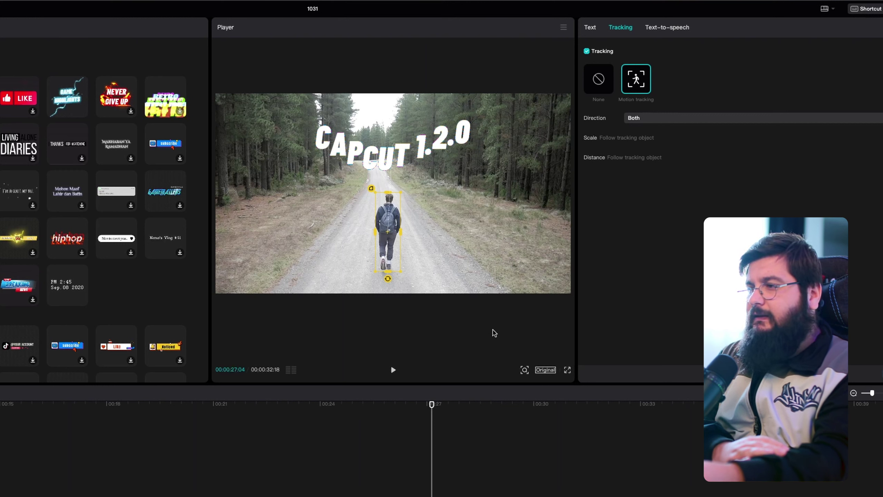
Step: Examine the preview's aspect ratio options and briefly show the timeline's audio level meter
left_click(543, 370)
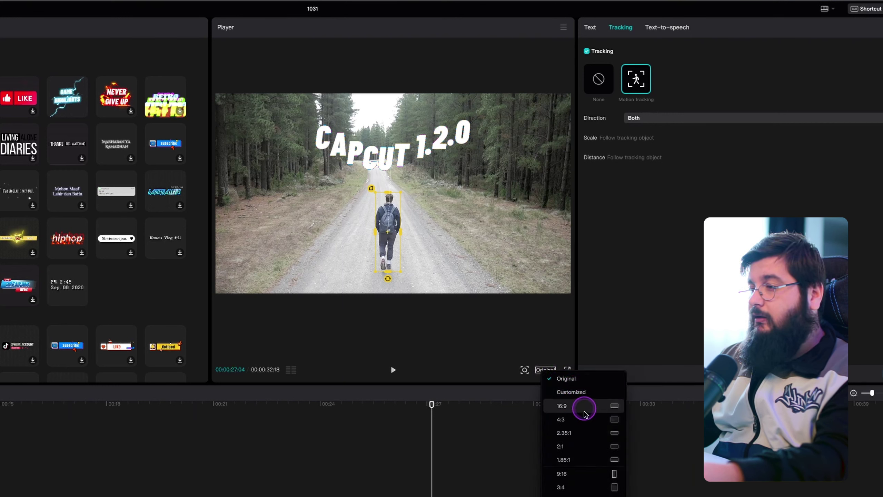
left_click(567, 371)
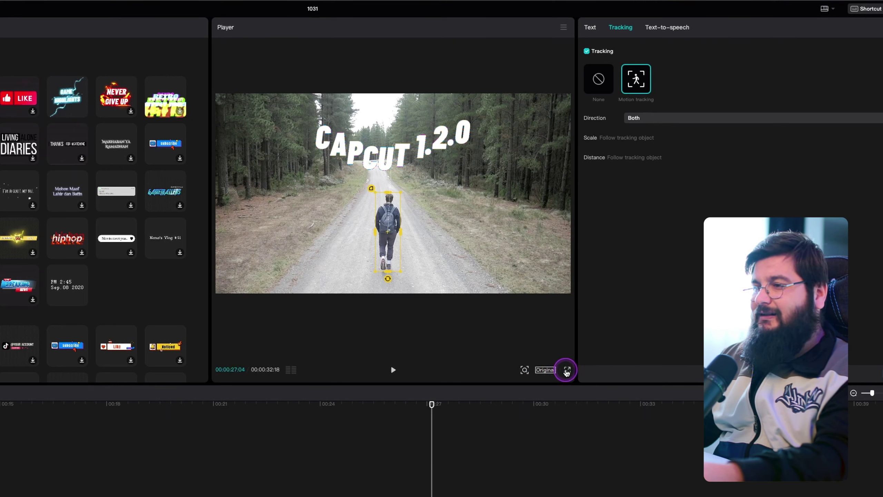
left_click(291, 371)
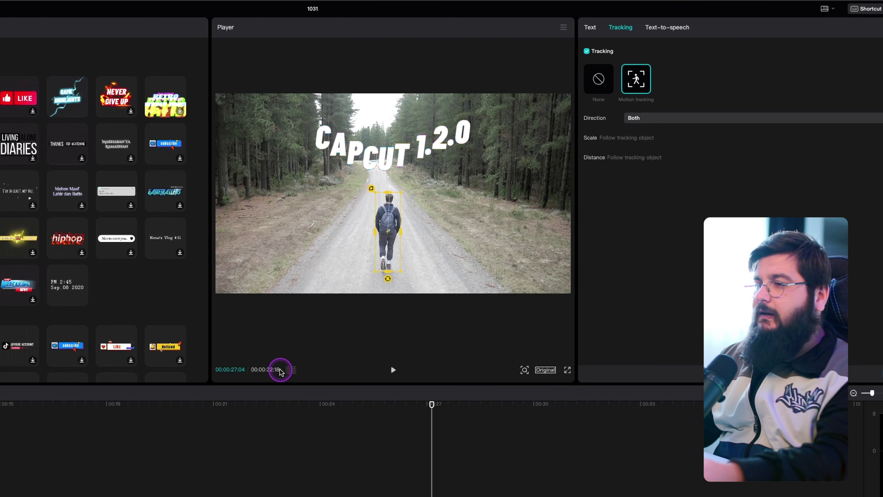
left_click(292, 370)
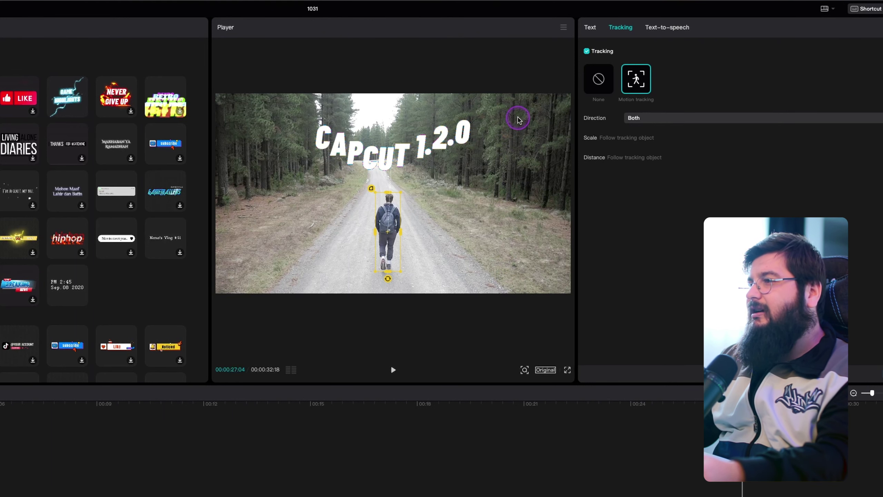
Step: Deselect the title and turn on the color oscilloscope for the player
left_click(278, 55)
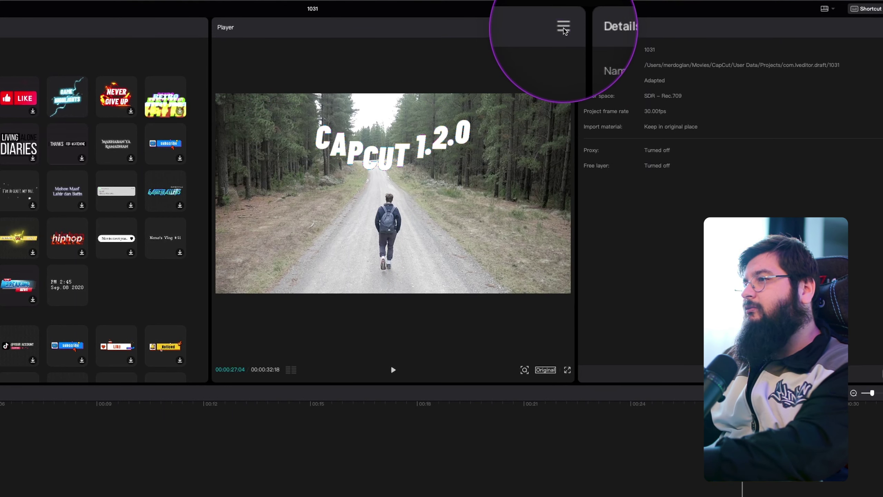
left_click(563, 29)
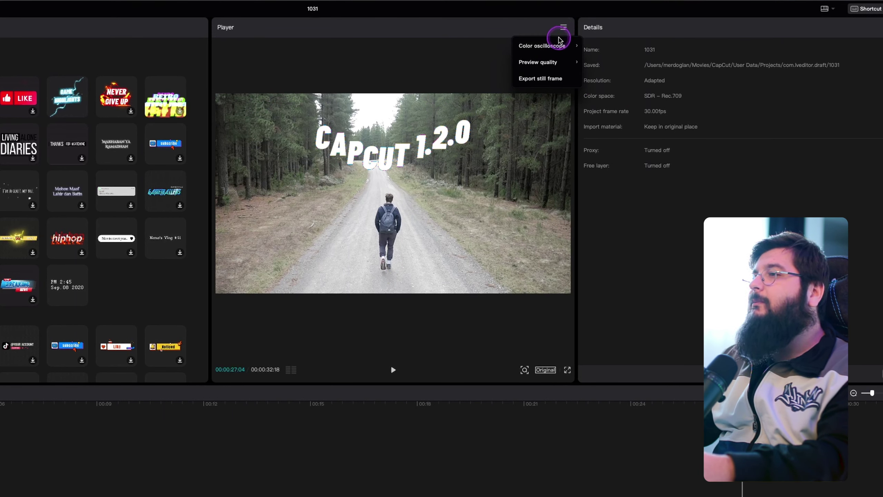
mouse_move(533, 51)
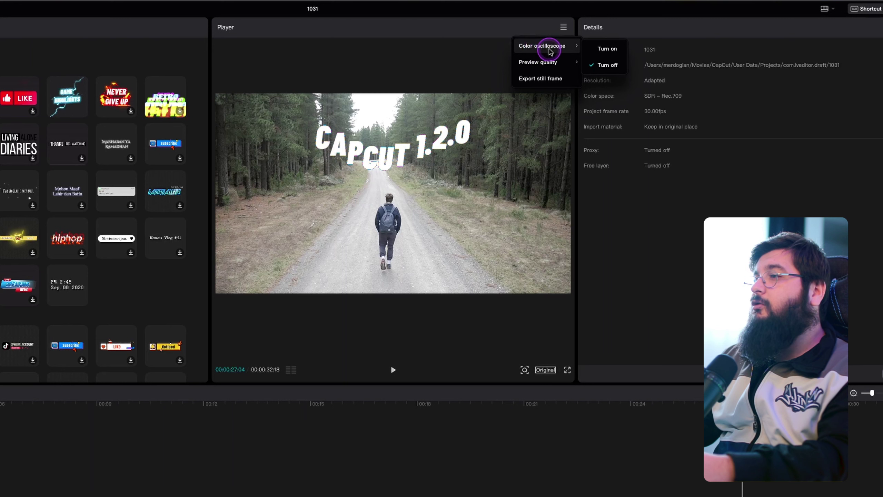
left_click(605, 48)
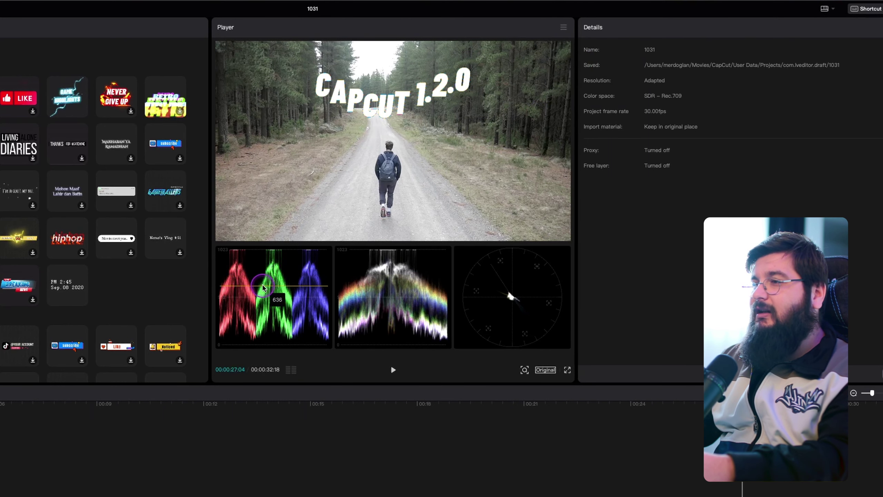
Step: Zoom into the preview with the oscilloscope displayed, pan across the frame, and return to the full-frame view
left_click(508, 368)
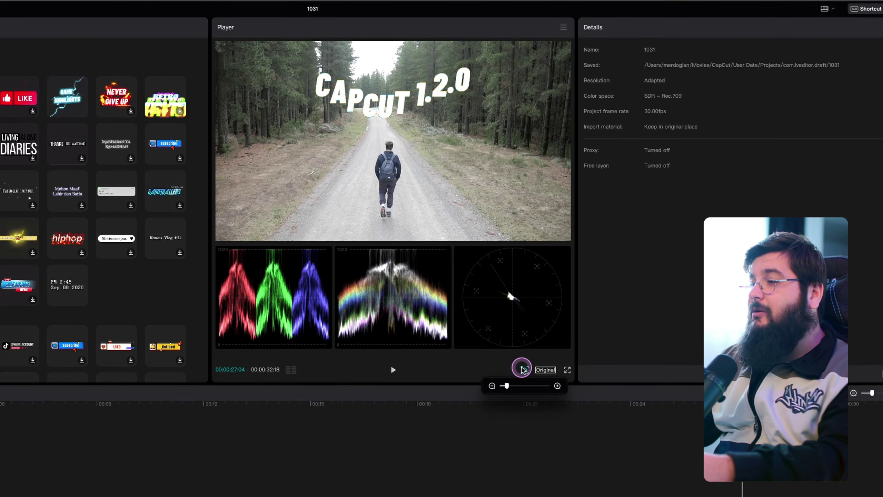
left_click_drag(499, 384, 521, 384)
scroll(402, 134, "right", 5)
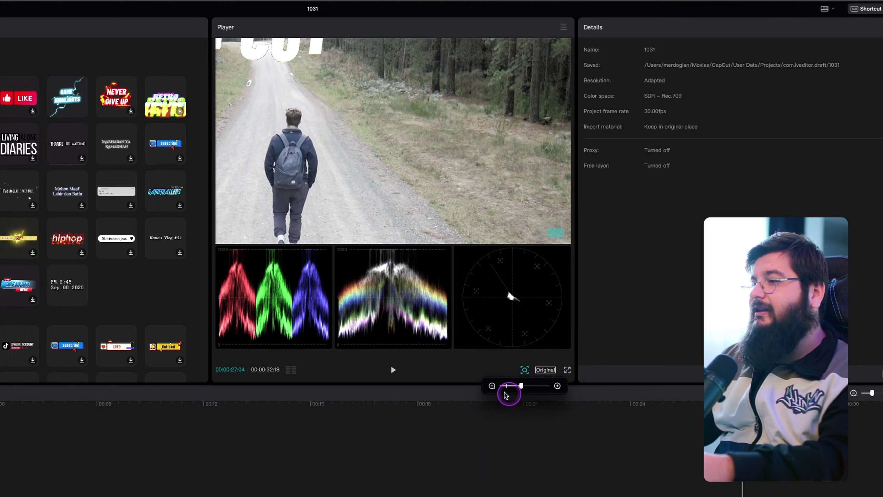
left_click_drag(521, 384, 507, 385)
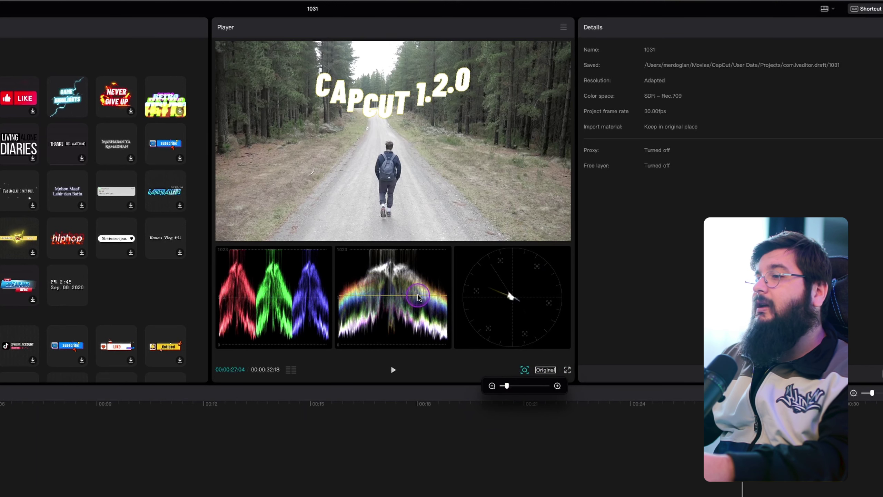
Step: Examine the player's color oscilloscope, preview quality and still frame export options
left_click(564, 28)
mouse_move(561, 46)
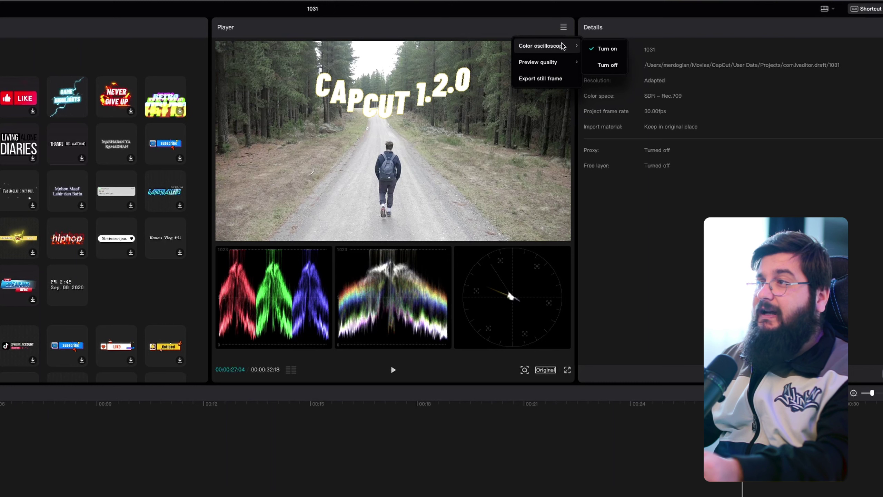
left_click(549, 77)
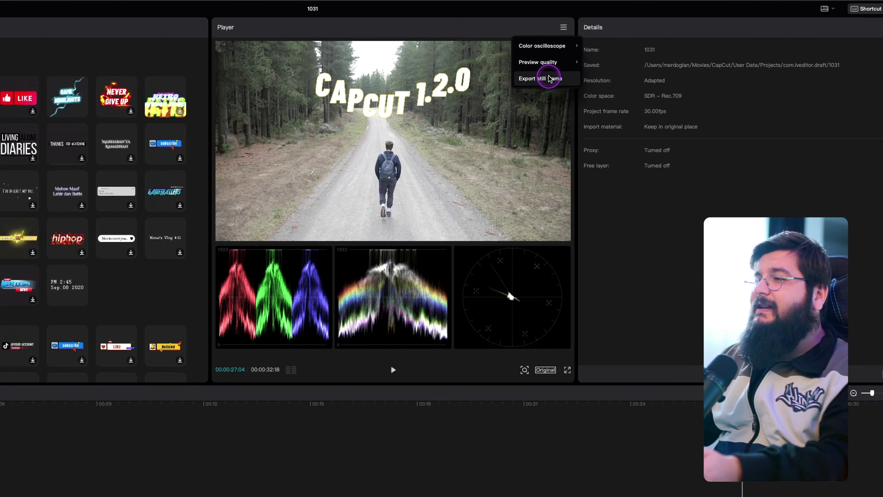
mouse_move(538, 62)
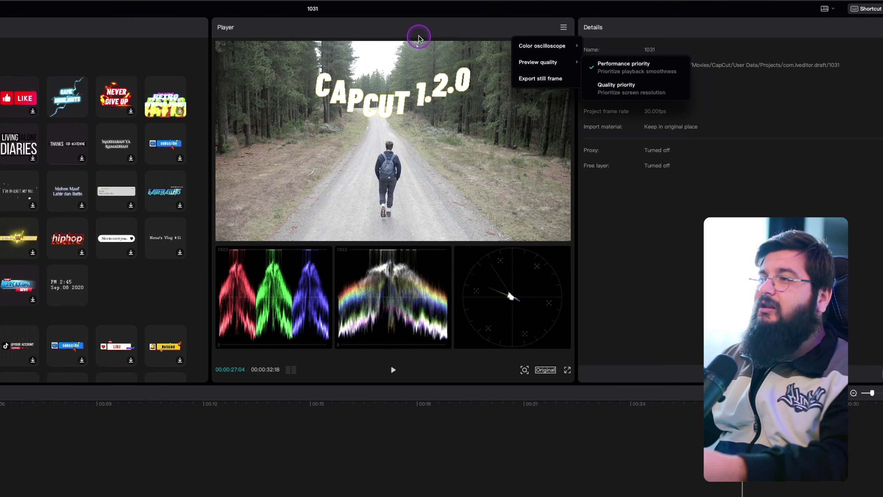
left_click(424, 28)
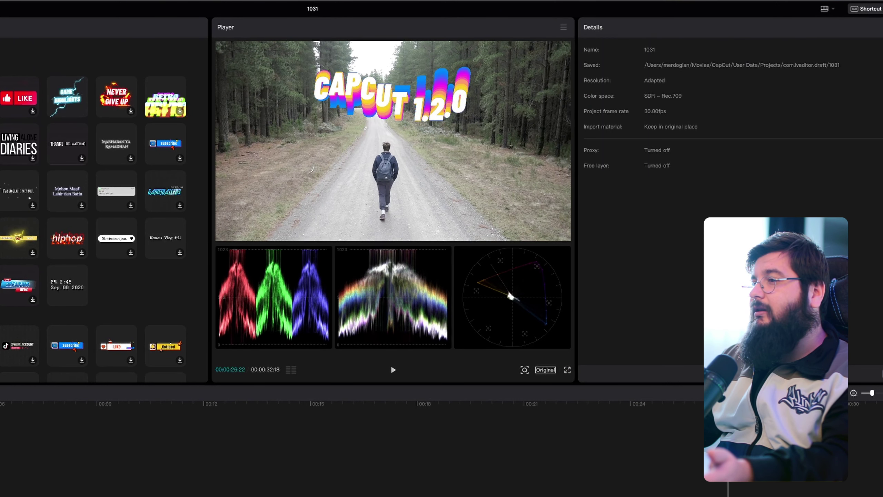
Step: Examine the Export still frame settings for name, destination, resolution, format and project import, and close them without exporting
left_click(566, 29)
left_click(538, 79)
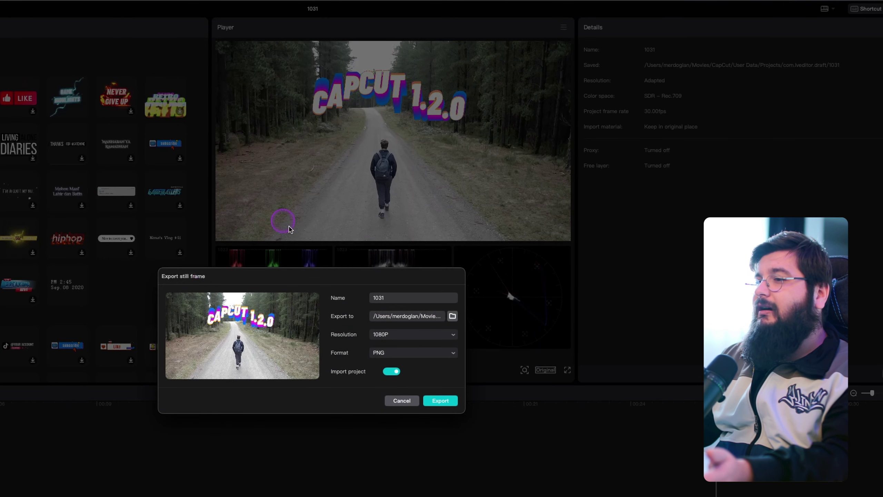
left_click(383, 354)
left_click(383, 354)
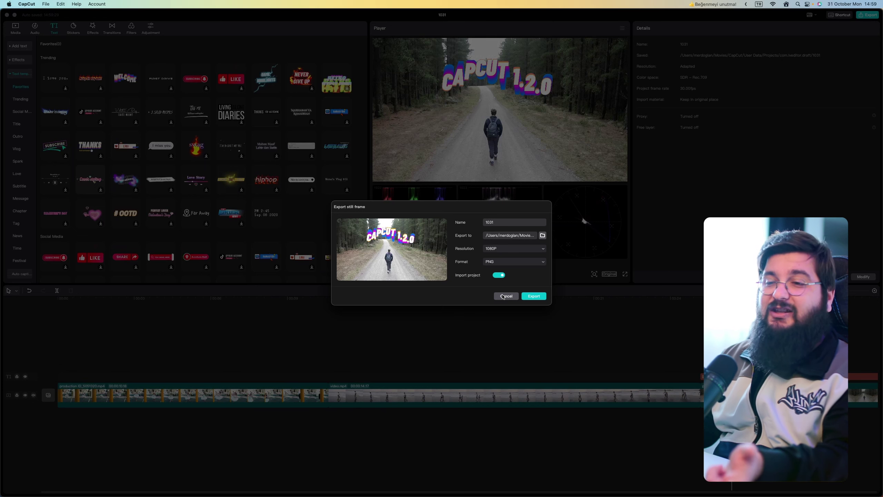
left_click(506, 296)
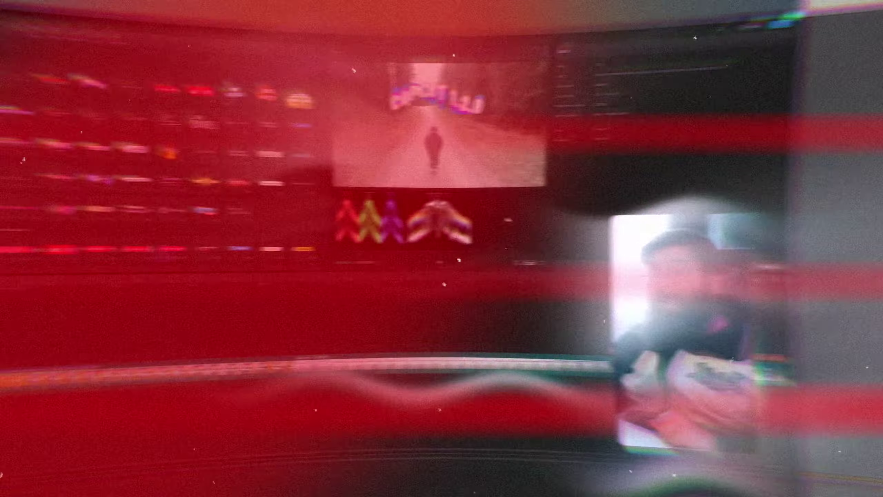
Step: Place the playhead at 00:00:17:18 in the beach clip and open the video effects in the effects library
left_click(202, 325)
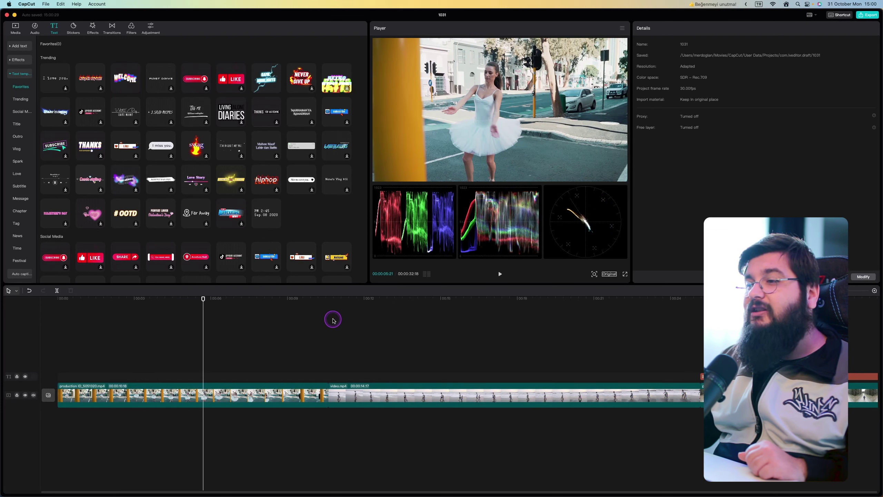
left_click(507, 315)
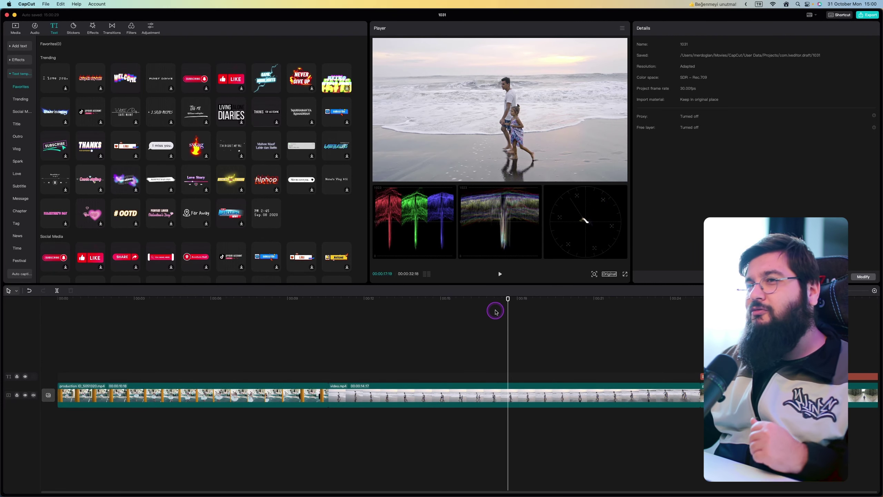
left_click(93, 39)
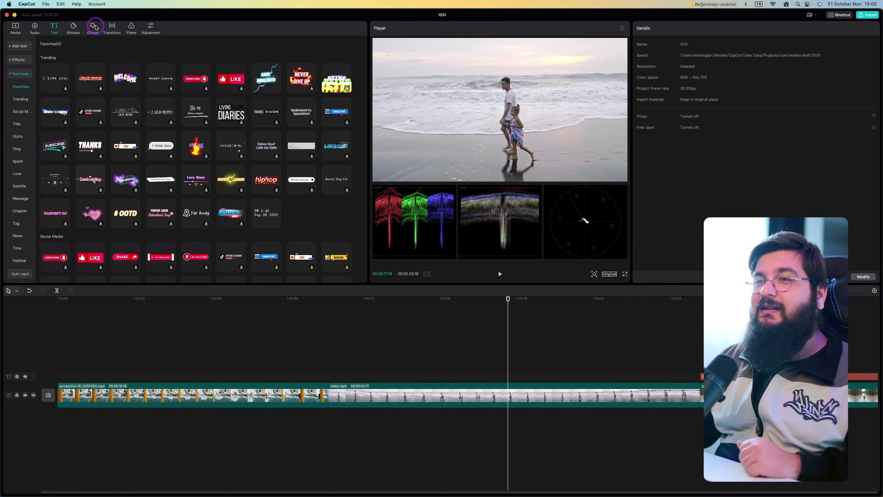
left_click(16, 48)
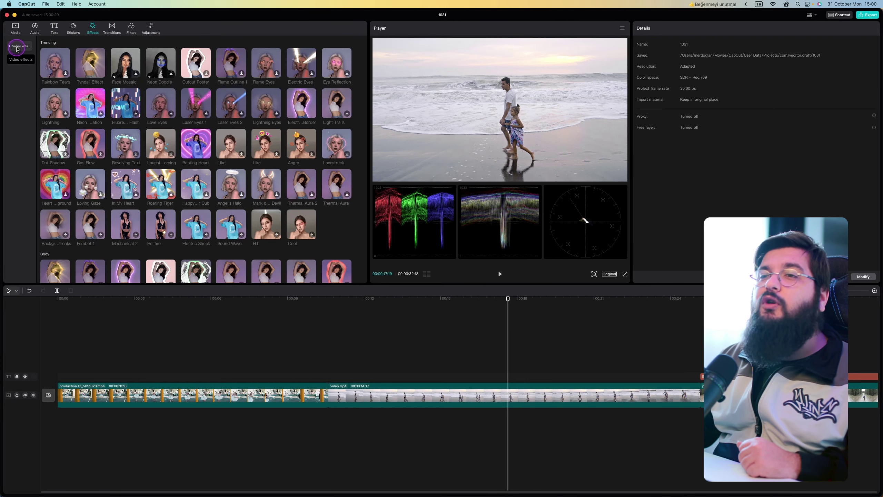
Step: Examine the video effects and body effects categories in the effects library, including the body, surroundings and headwear groups
left_click(264, 155)
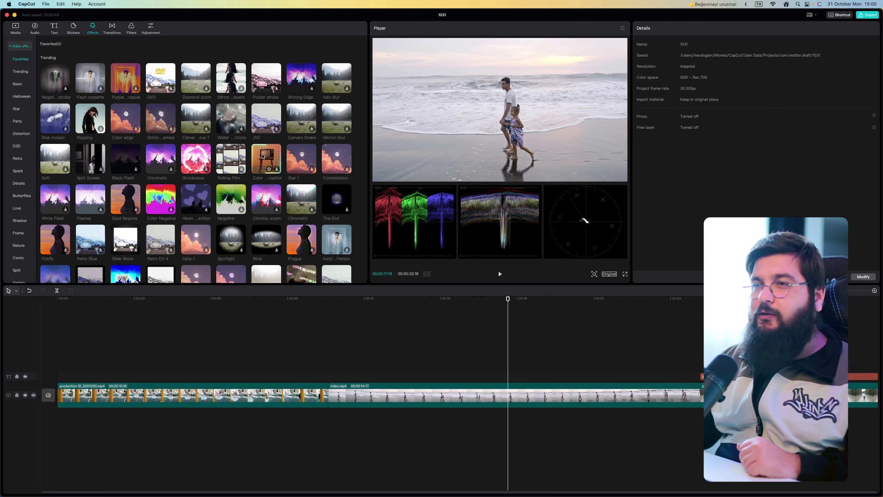
left_click(80, 87)
left_click(10, 49)
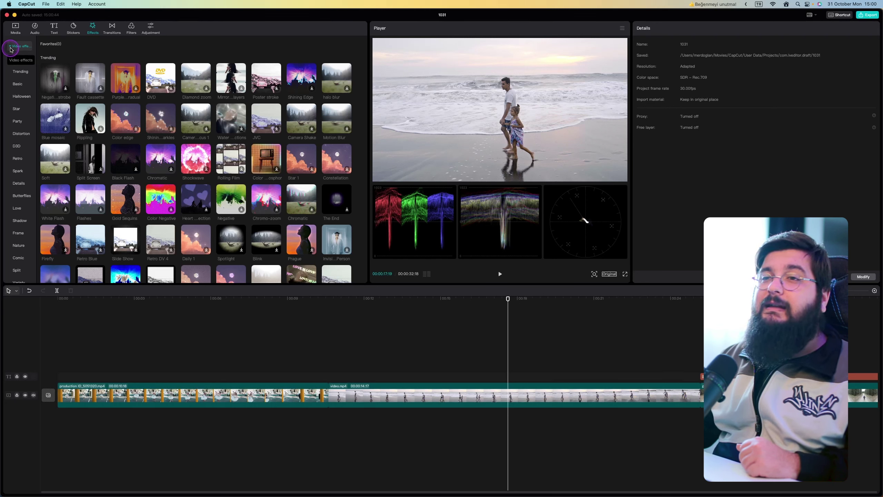
left_click(10, 49)
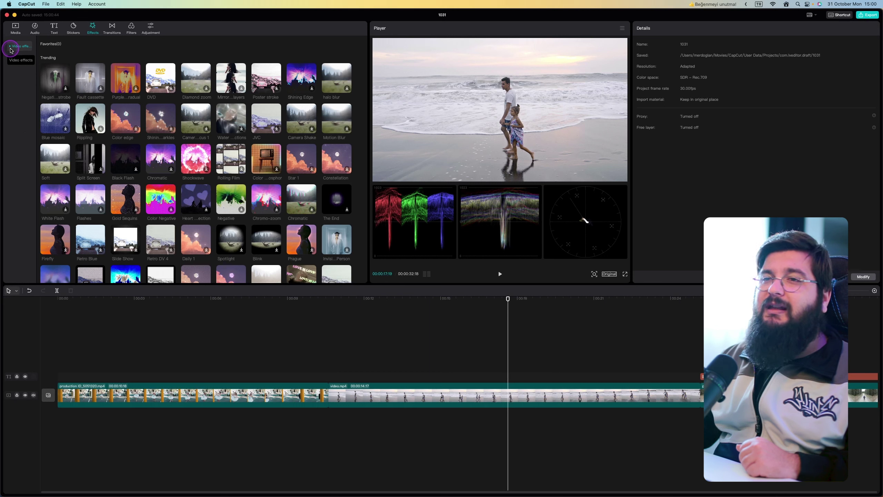
left_click(16, 113)
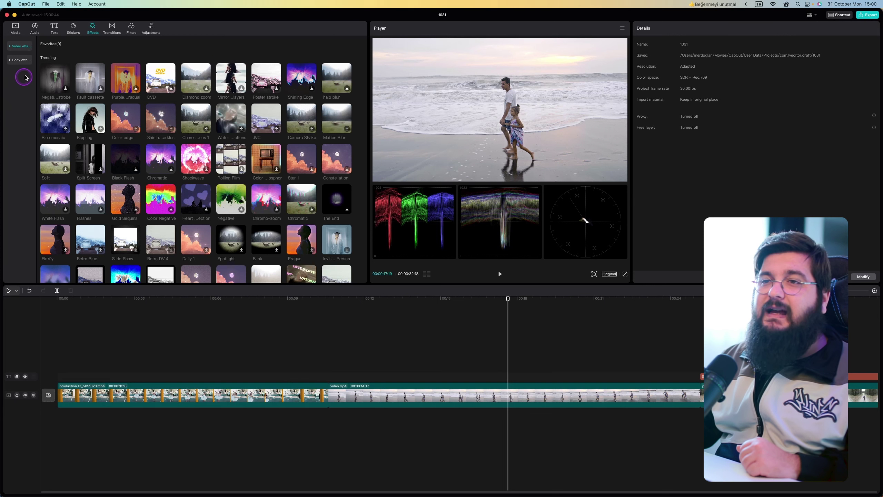
left_click(20, 63)
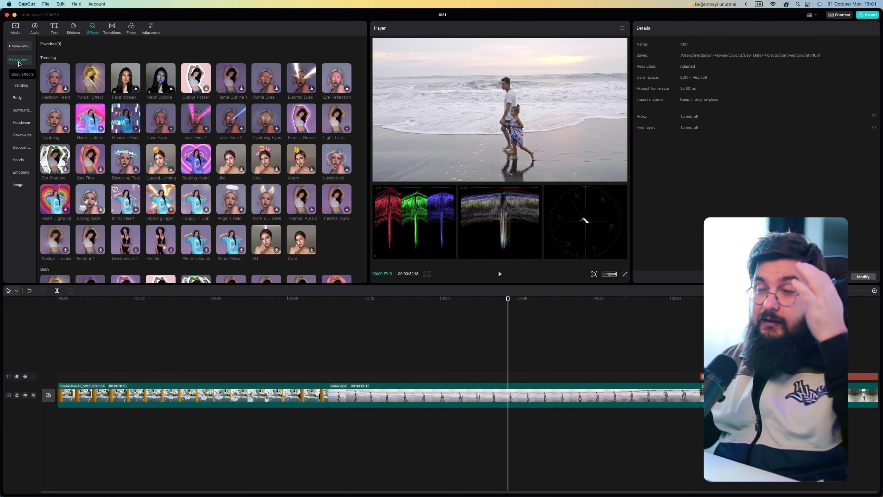
left_click(15, 70)
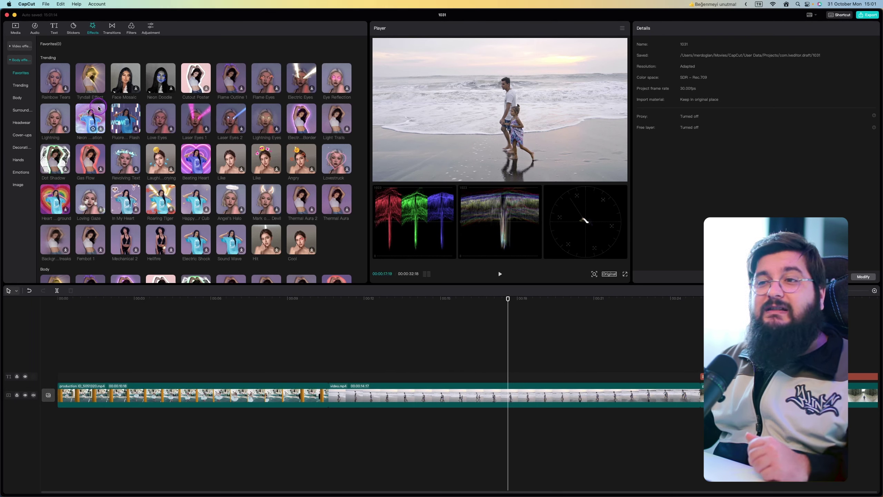
scroll(142, 148, "down", 5)
scroll(143, 148, "down", 2)
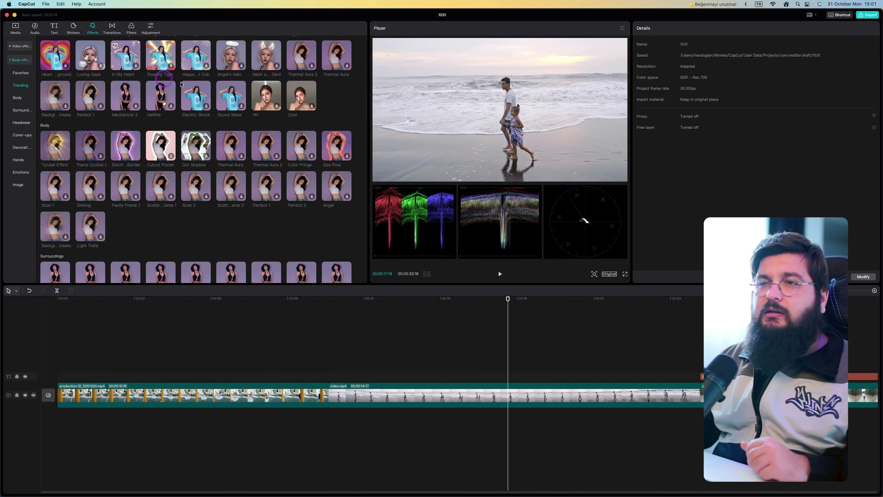
scroll(226, 139, "down", 7)
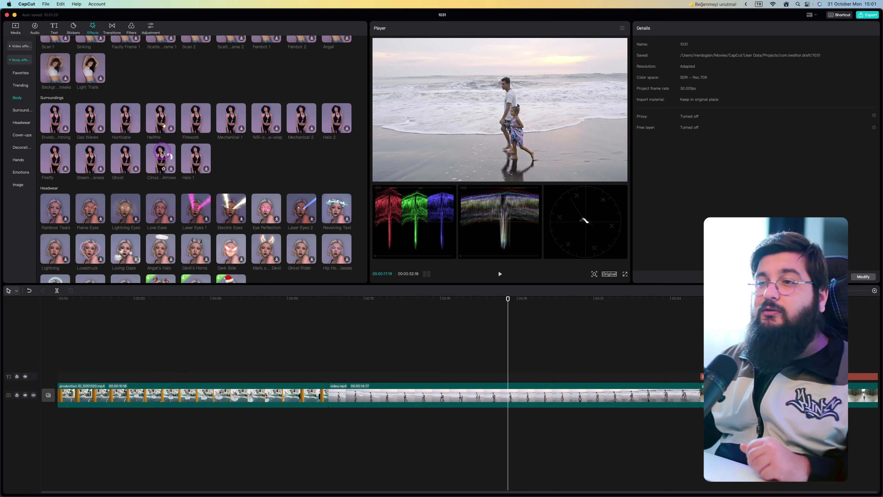
Step: Add the Steam of Consciousness body effect at the beach clip's start, extend it to about 21 seconds on the timeline, and play it
left_click(85, 160)
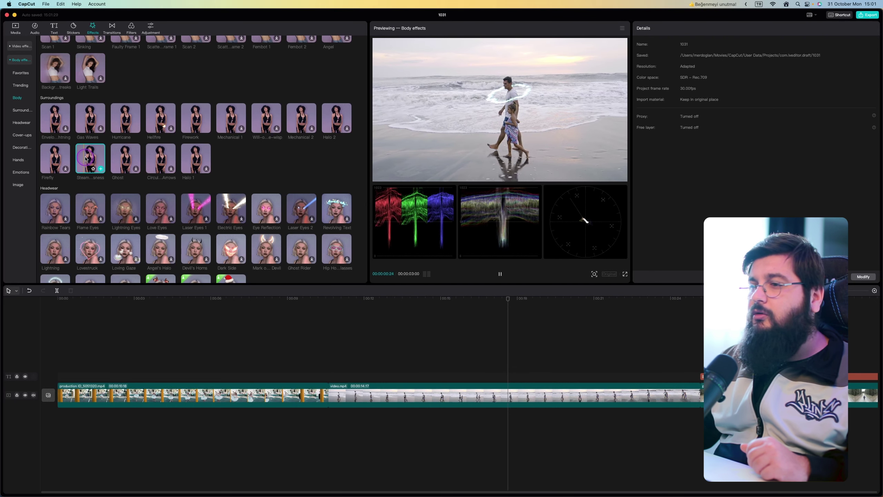
left_click_drag(86, 160, 326, 379)
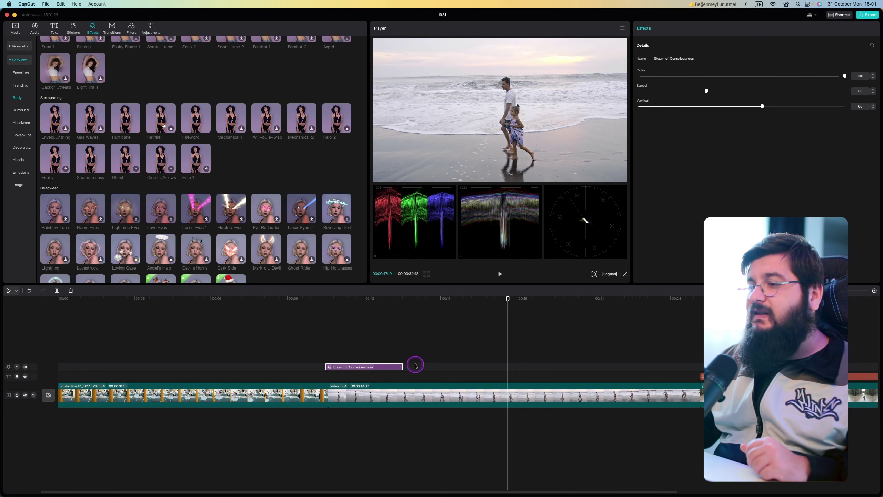
left_click_drag(402, 367, 606, 367)
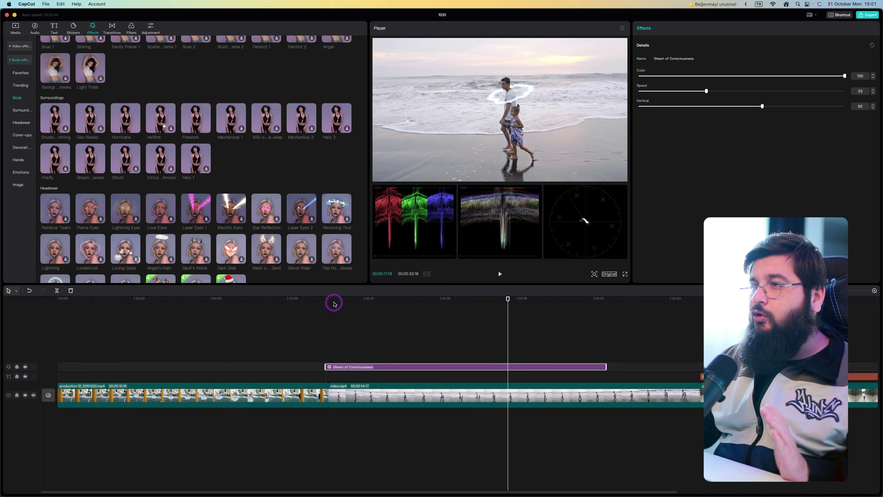
left_click(330, 303)
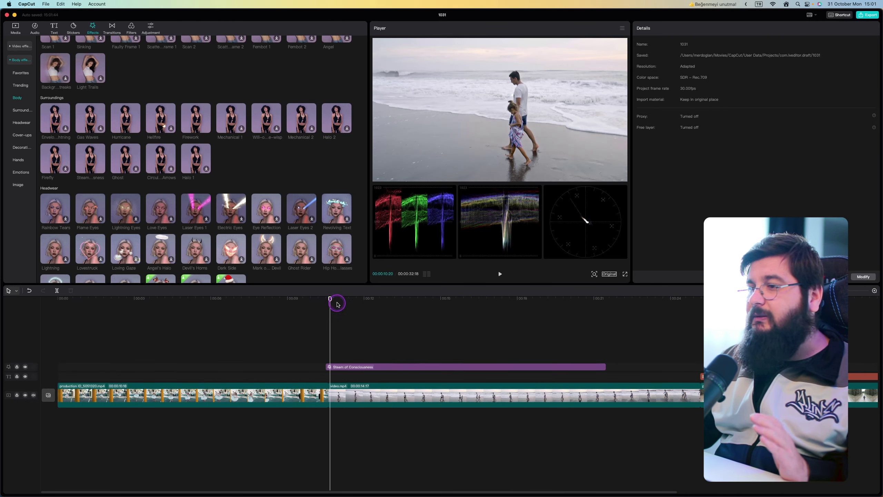
key("space")
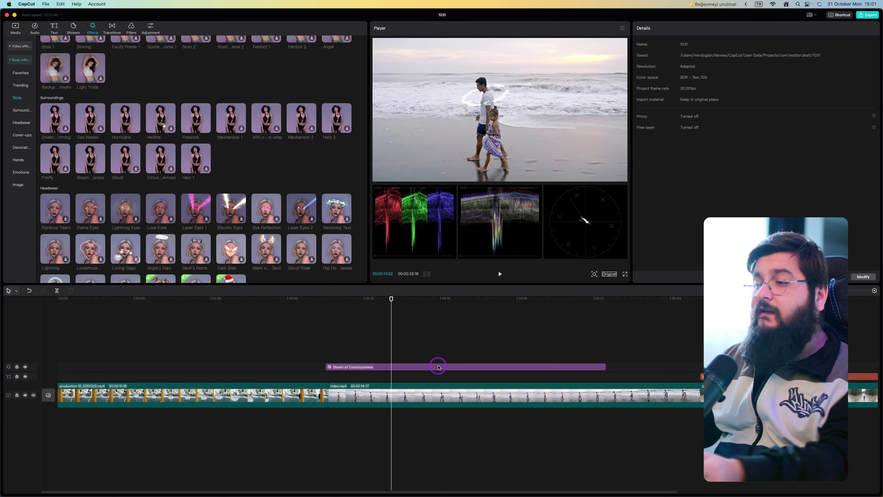
Step: Set the Steam of Consciousness effect's Color to 50 and Vertical to 46, and play the result
left_click(438, 367)
left_click_drag(845, 76, 734, 106)
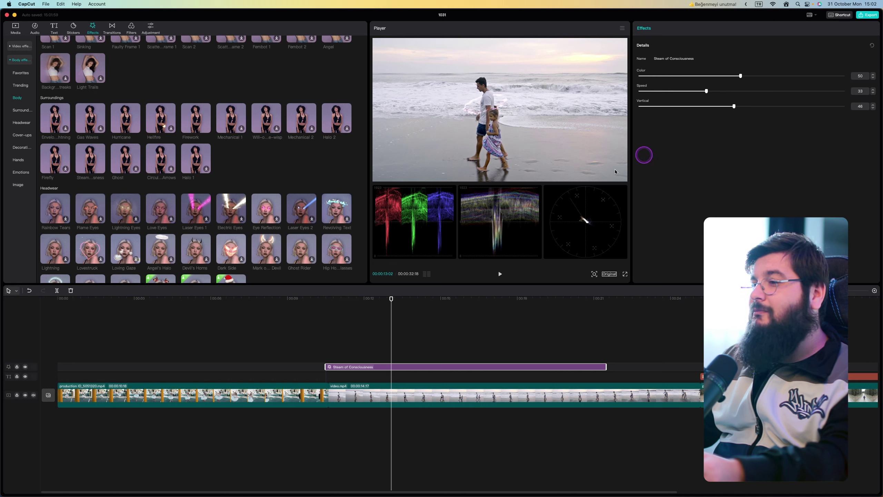
left_click(437, 350)
key("space")
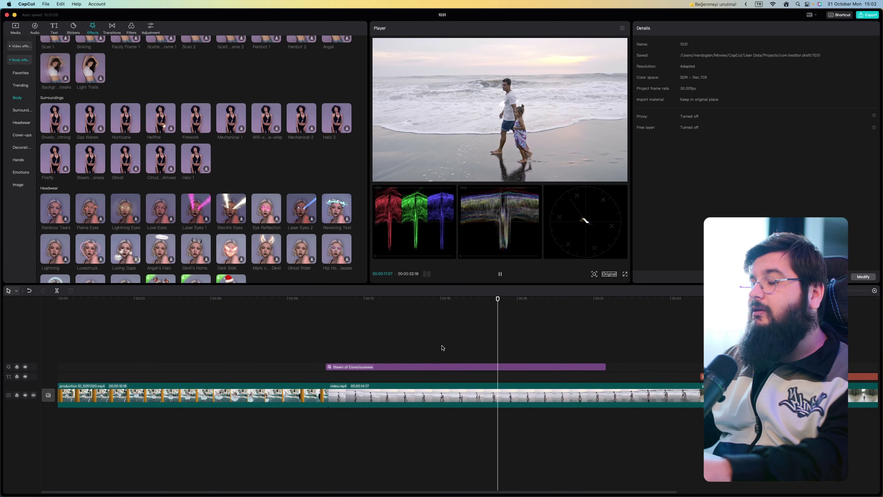
left_click(439, 347)
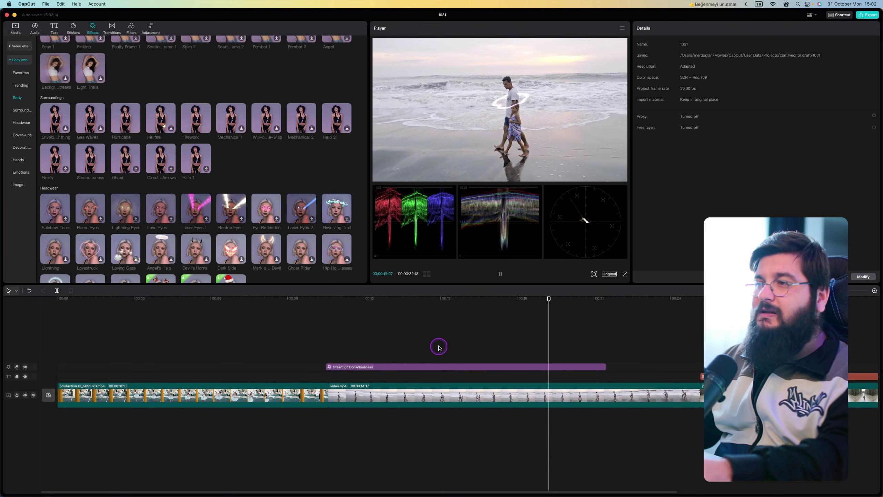
key("space")
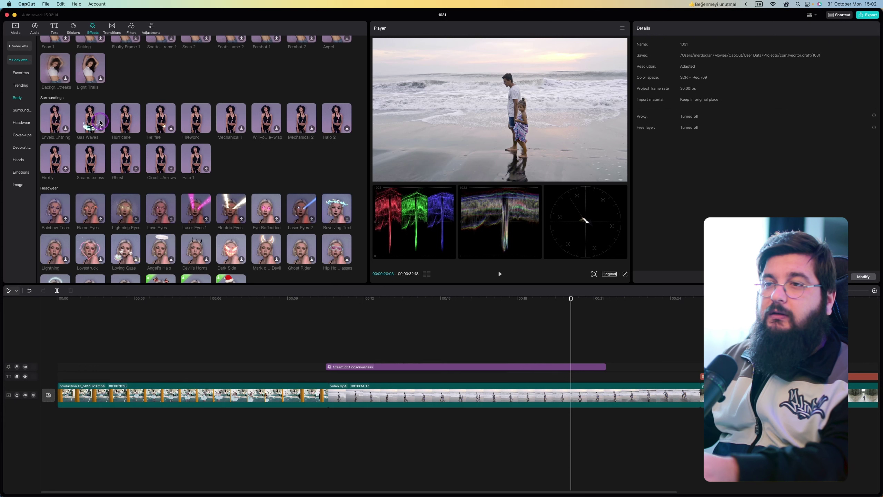
Step: Replace Steam of Consciousness with the Gas Waves body effect over the beach clip and play it from its start
left_click_drag(94, 120, 336, 359)
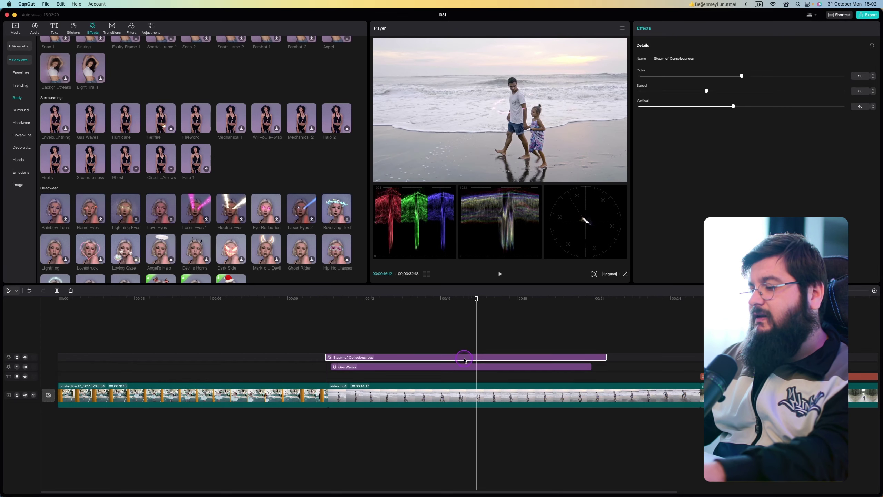
key("Delete")
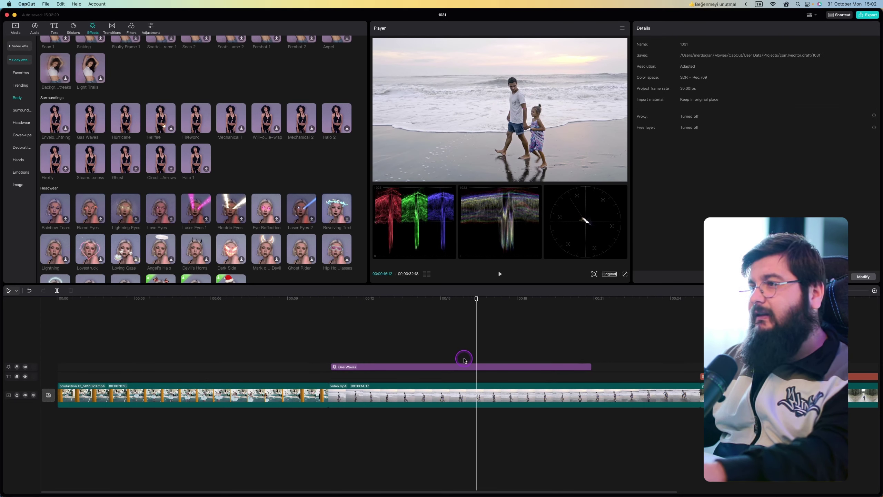
key("space")
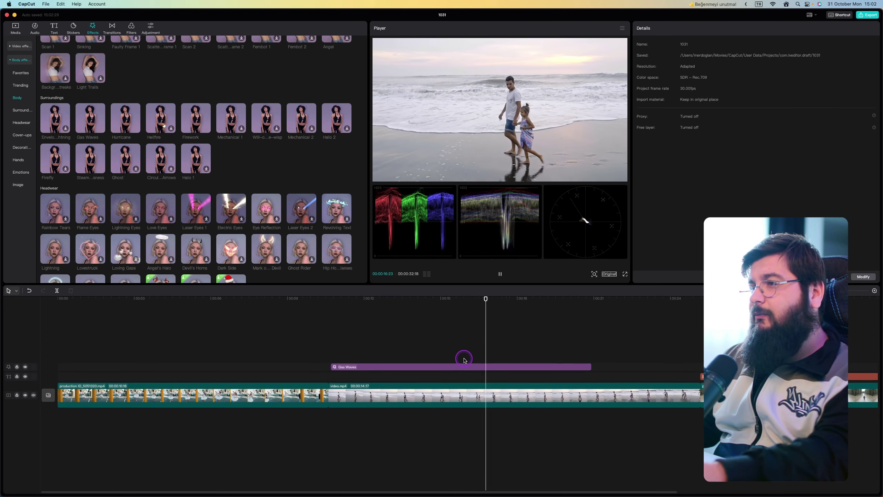
left_click(340, 302)
left_click(336, 304)
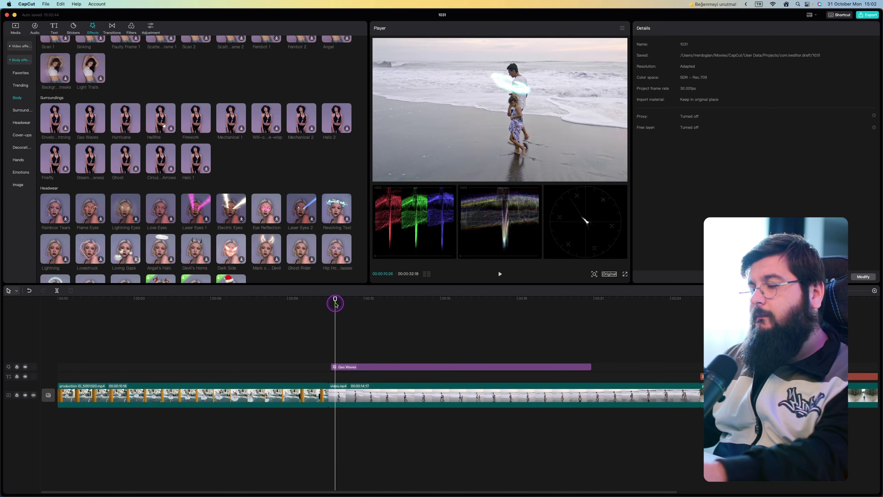
key("space")
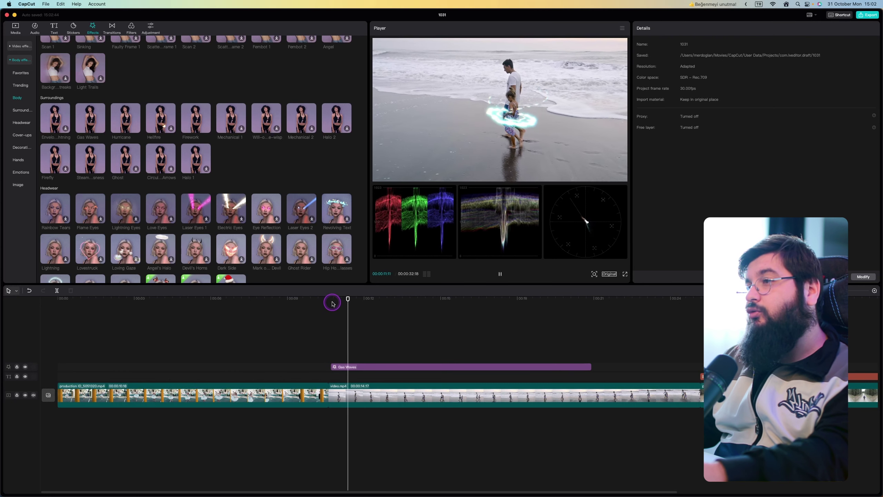
Step: Set the Gas Waves effect's Color to 48 and replay the beach clip from the effect's start
left_click(427, 368)
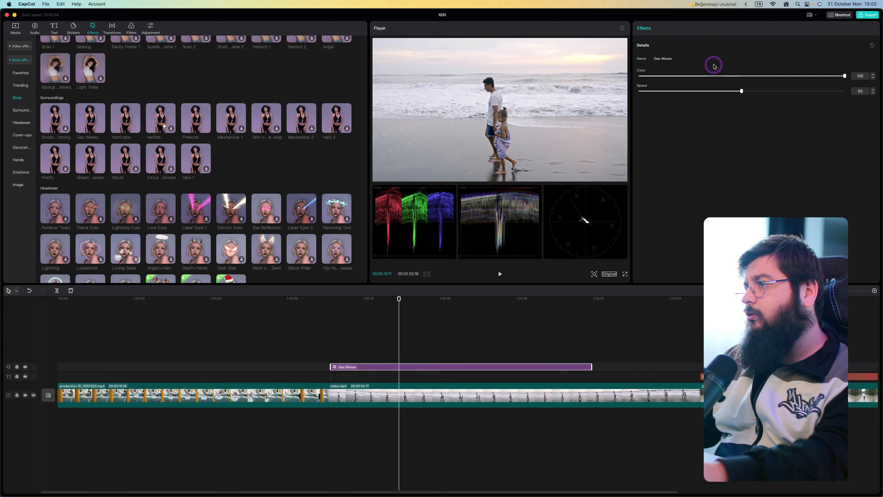
left_click_drag(847, 77, 738, 76)
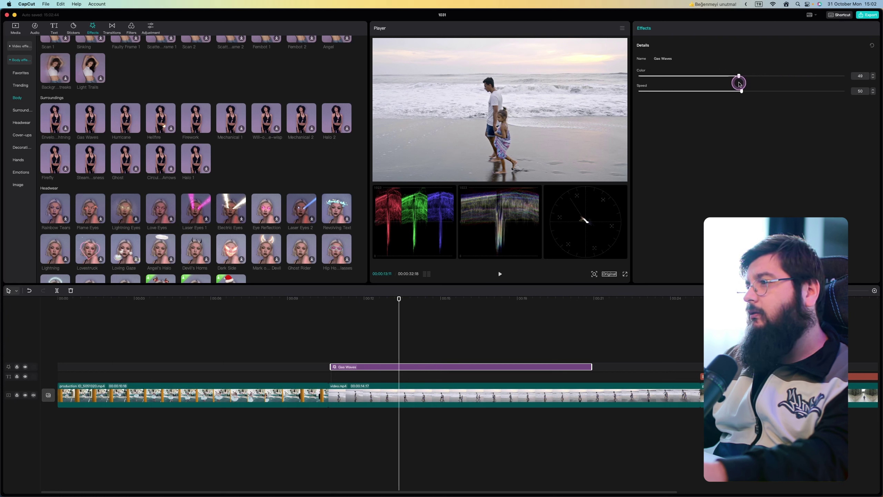
left_click(340, 300)
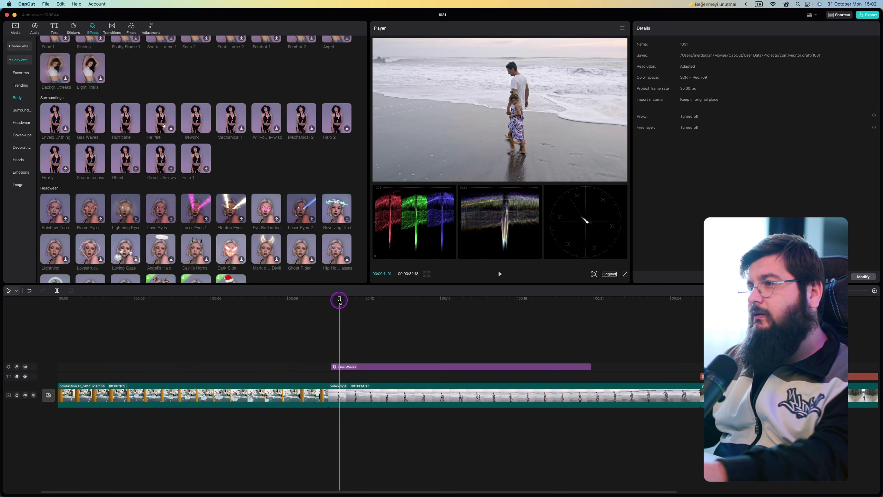
left_click_drag(340, 301, 333, 301)
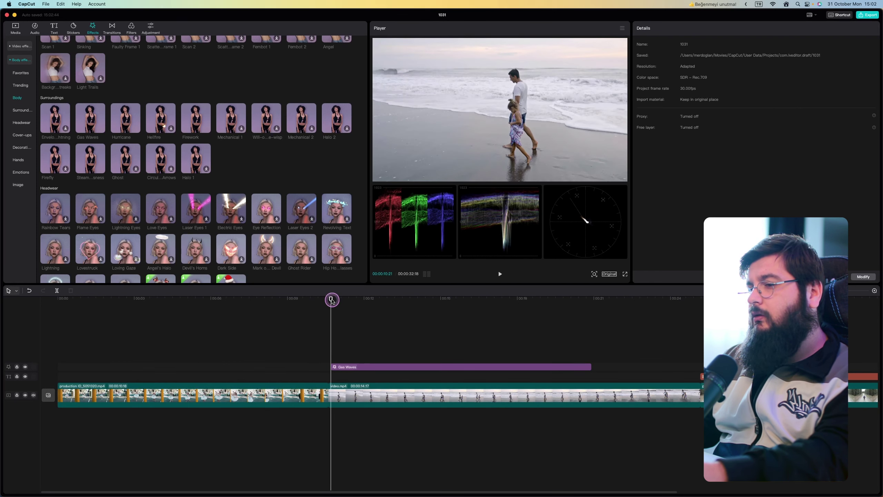
key("space")
key("space")
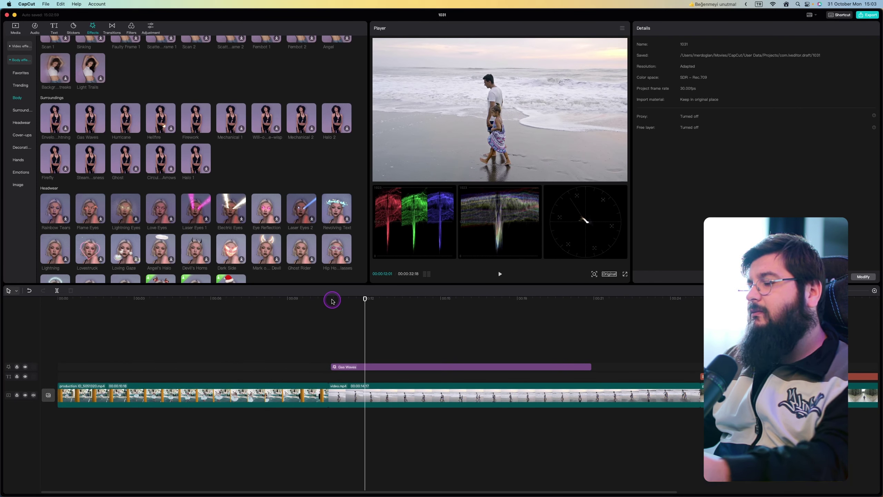
Step: Delete the Gas Waves effect from above the beach clip
left_click(375, 368)
key("Delete")
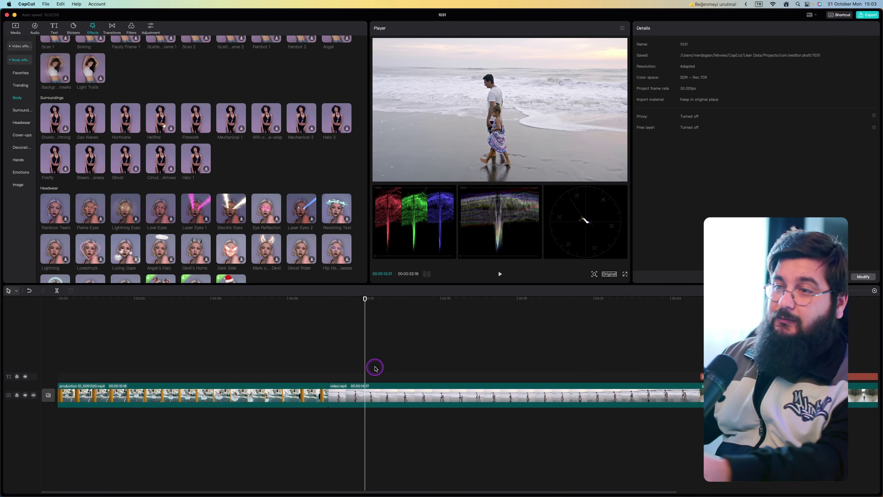
Step: Preview the Electric Eyes effect at 00:00:04:04 in the ballerina clip and add the Revolving Text body effect above that clip
left_click(161, 311)
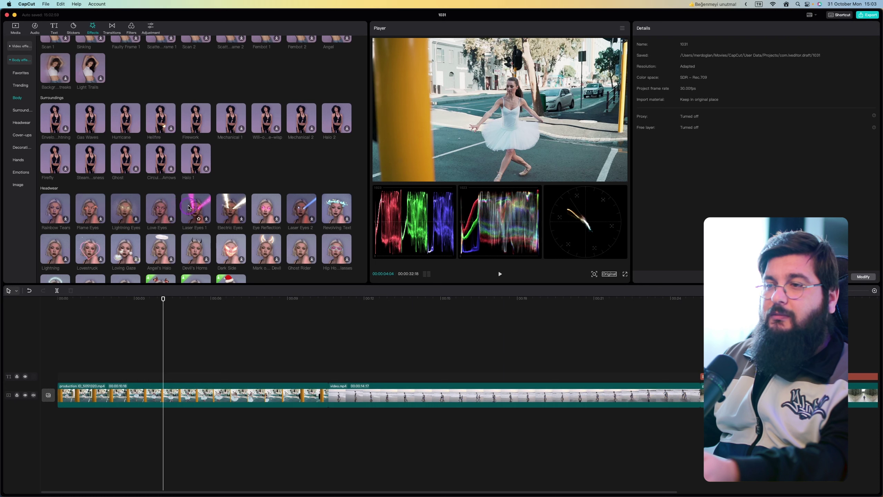
left_click(235, 212)
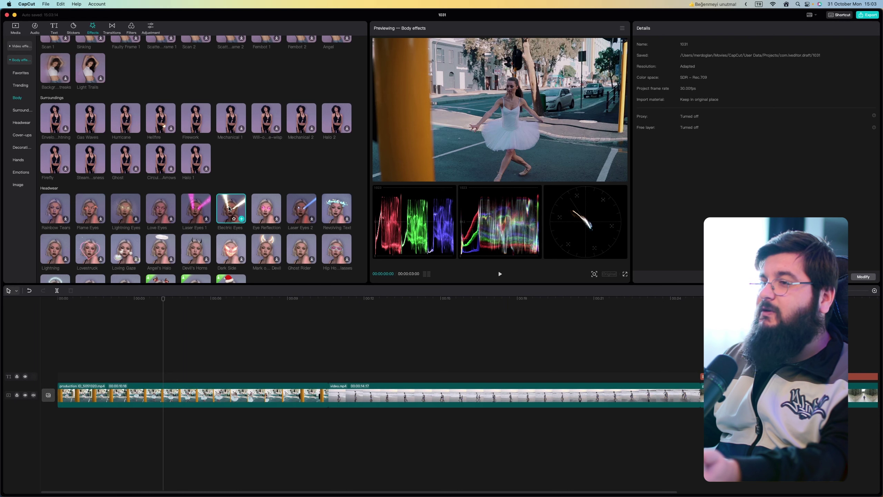
left_click(326, 220)
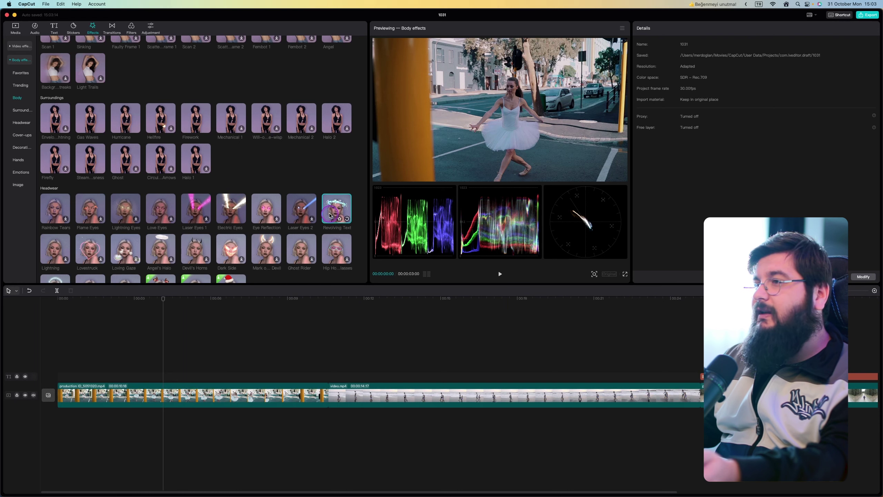
left_click_drag(330, 215, 148, 367)
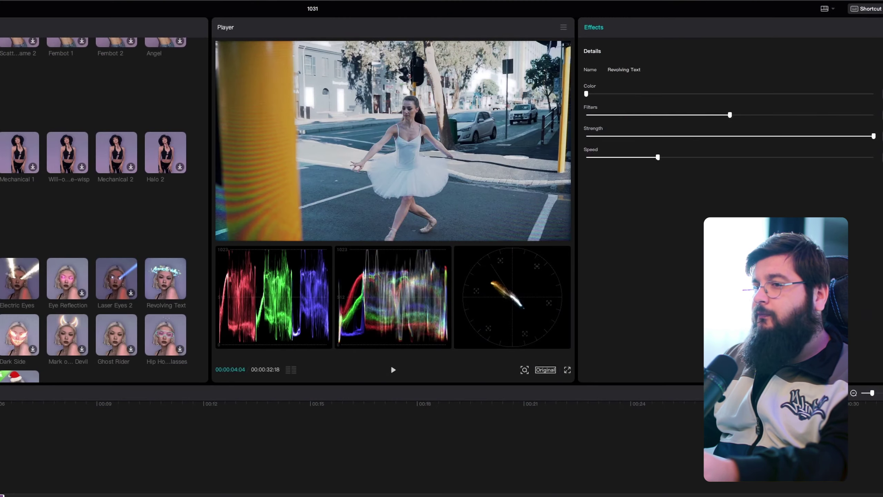
key("Delete")
key("ctrl+z")
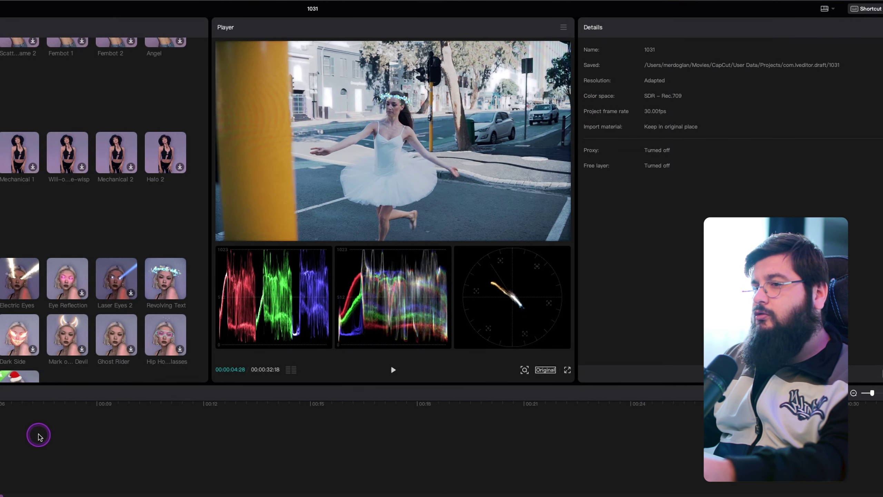
Step: Change the Revolving Text effect's Color so the flower crown turns pink and lower its Filters amount, keeping Strength at maximum
left_click(7, 491)
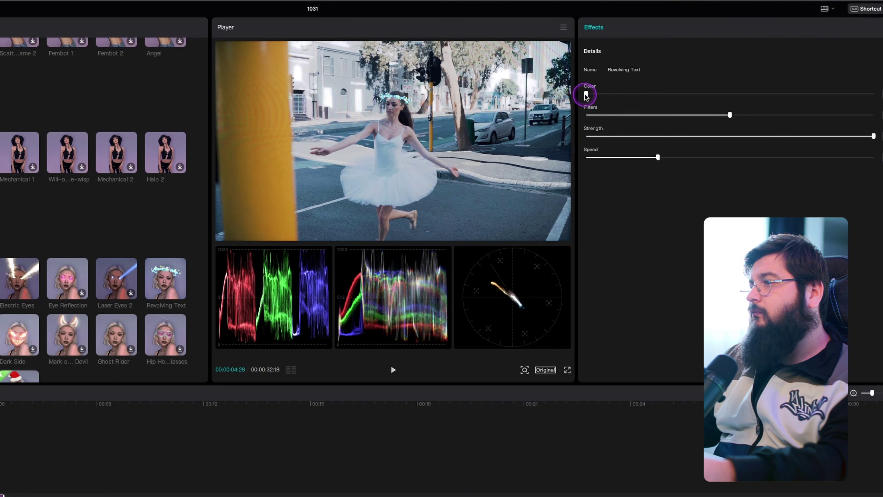
left_click_drag(586, 94, 703, 87)
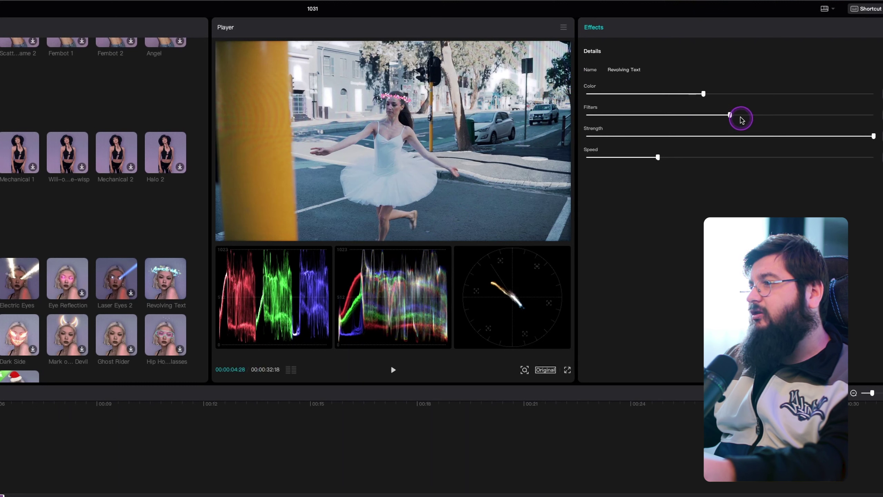
left_click_drag(729, 116, 687, 120)
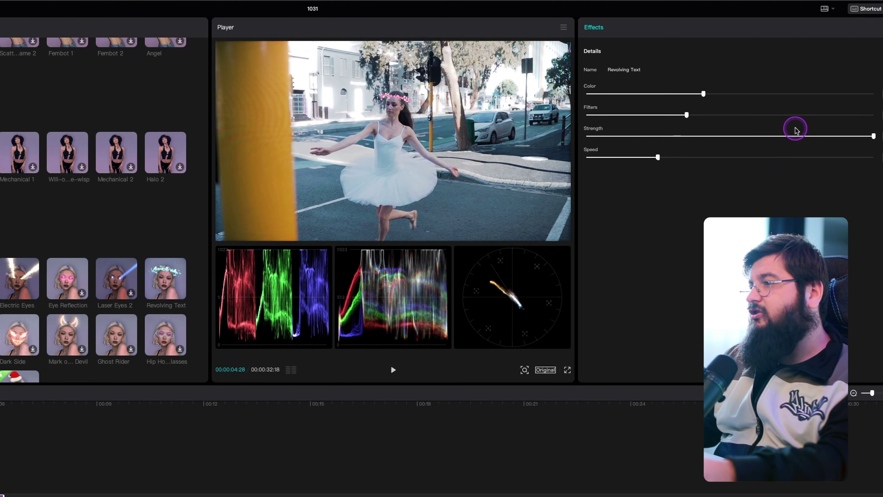
mouse_move(874, 136)
left_mouse_down()
mouse_move(610, 148)
mouse_move(873, 136)
left_mouse_up()
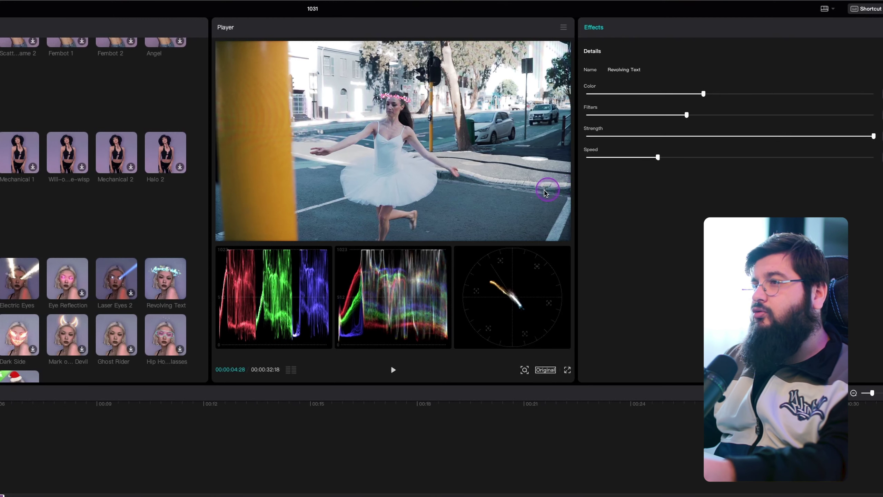
Step: Browse the Headwear body effects and add Dark Side above the Revolving Text effect on the ballerina clip
scroll(21, 230, "down", 5)
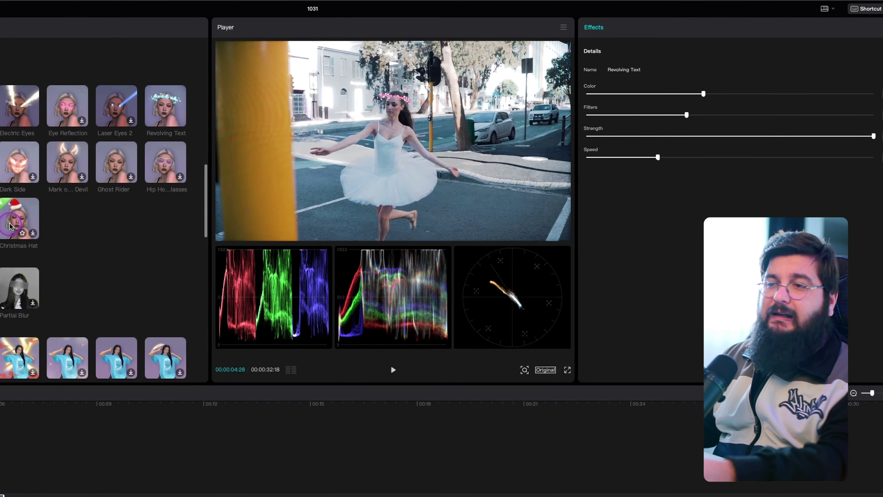
scroll(119, 245, "down", 1)
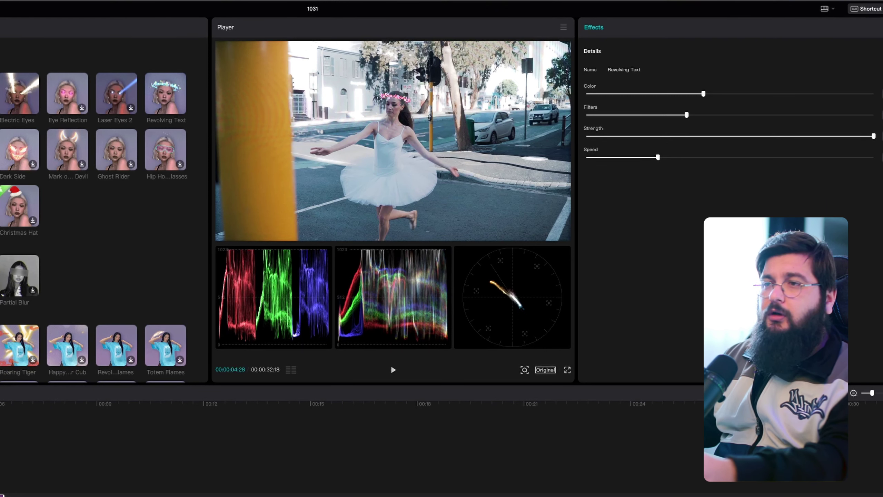
key("Escape")
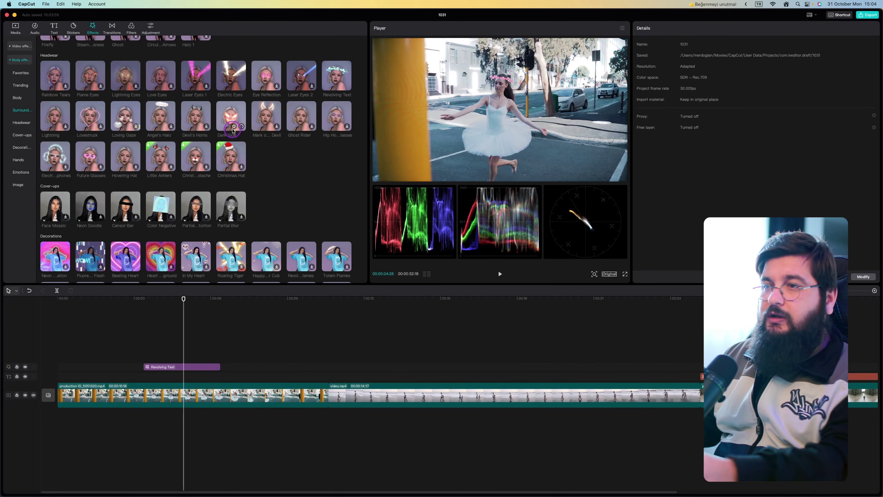
scroll(22, 170, "up", 1)
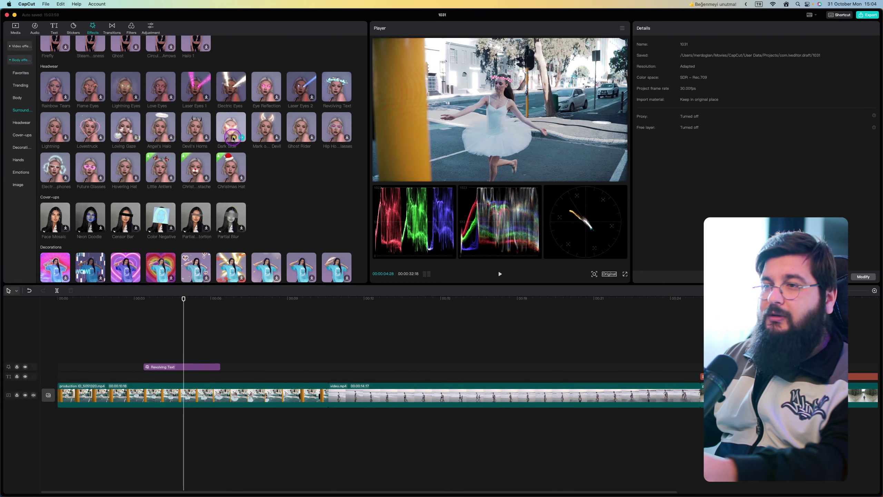
left_click_drag(223, 124, 146, 357)
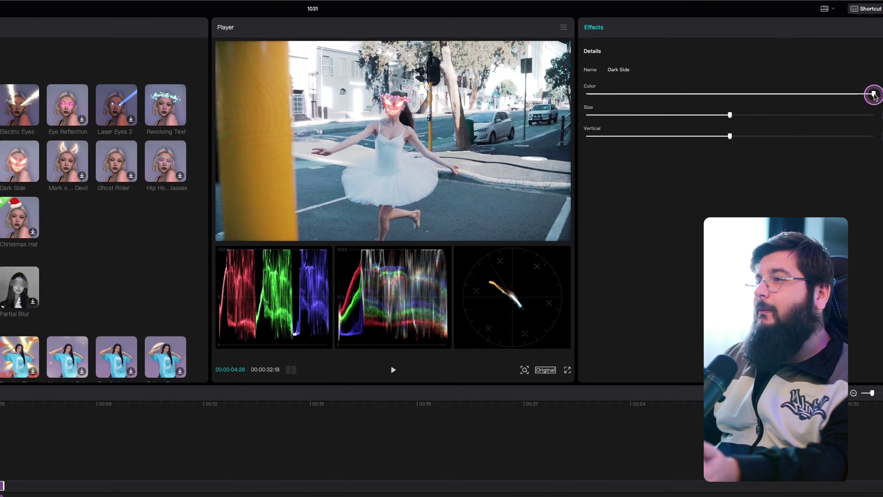
Step: Shift the Dark Side effect's Color to blue-violet and play the ballerina clip to about 00:00:06:05
left_click_drag(873, 94, 666, 114)
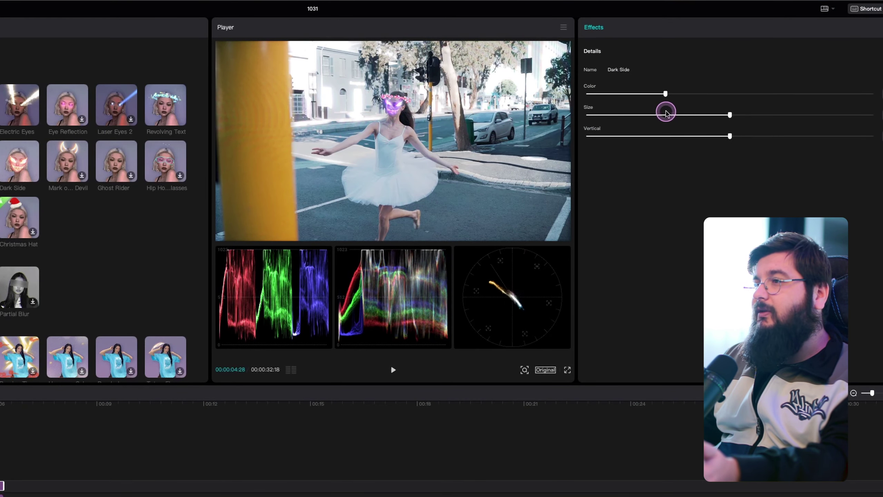
key("space")
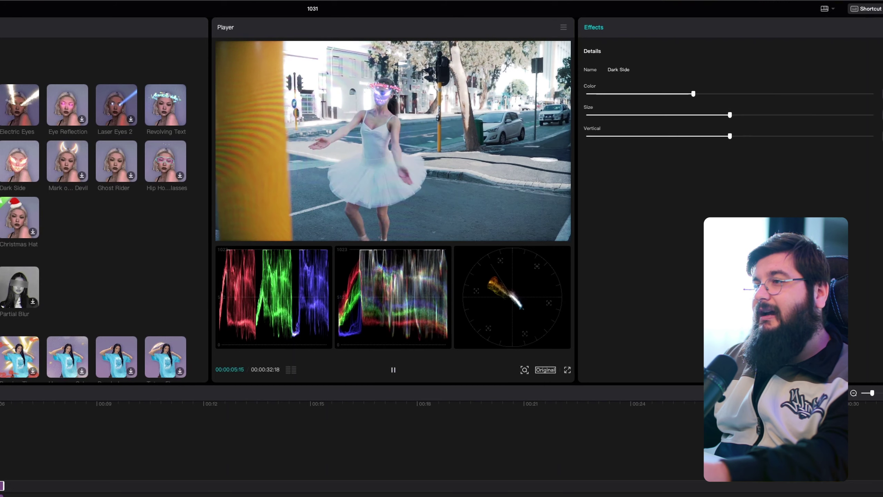
key("space")
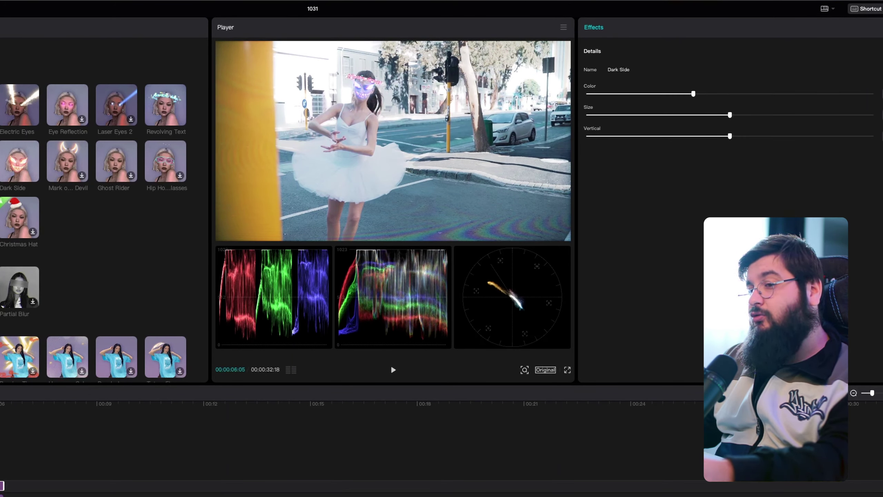
Step: Delete the Revolving Text and Dark Side effects from above the ballerina clip
left_click(1, 494)
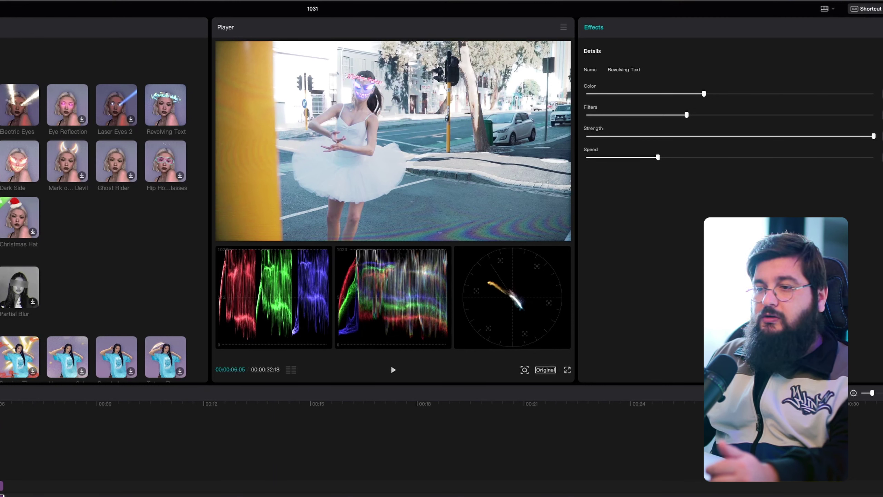
key("Escape")
key("Delete")
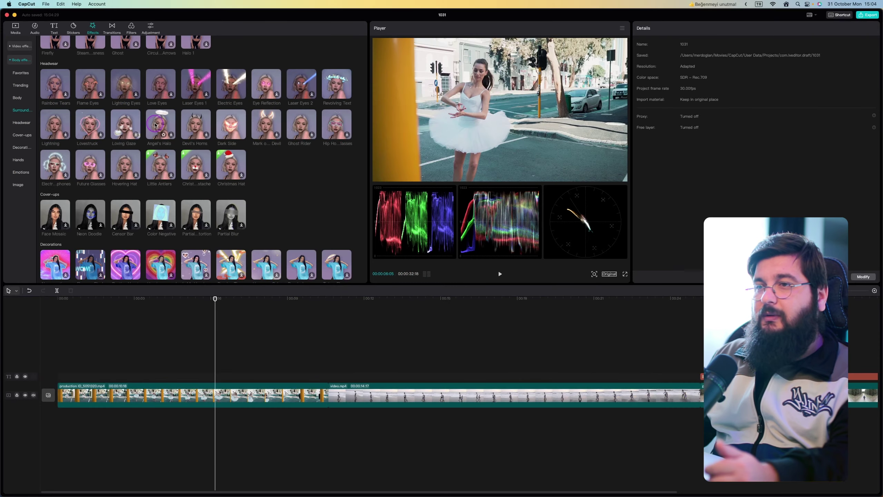
Step: Preview the Angel's Halo body effect and the pink neon and WOW! flash effects from Decorations on the ballerina clip
mouse_move(0, 163)
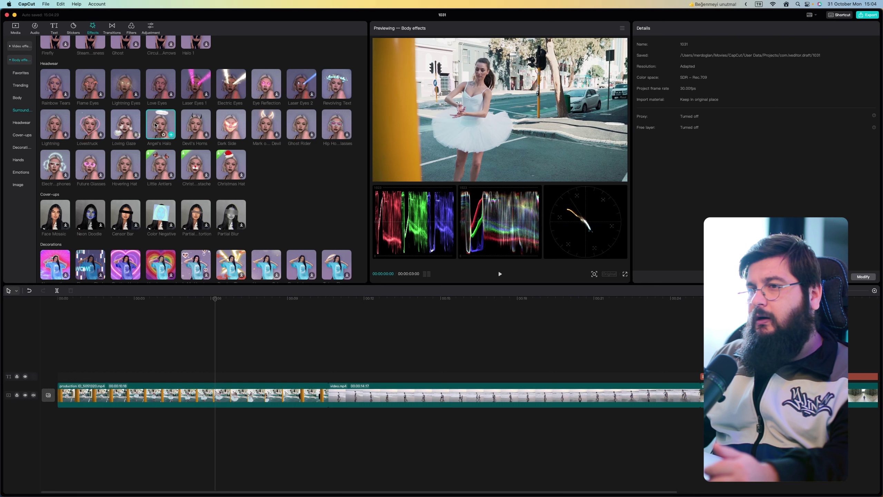
scroll(267, 180, "down", 10)
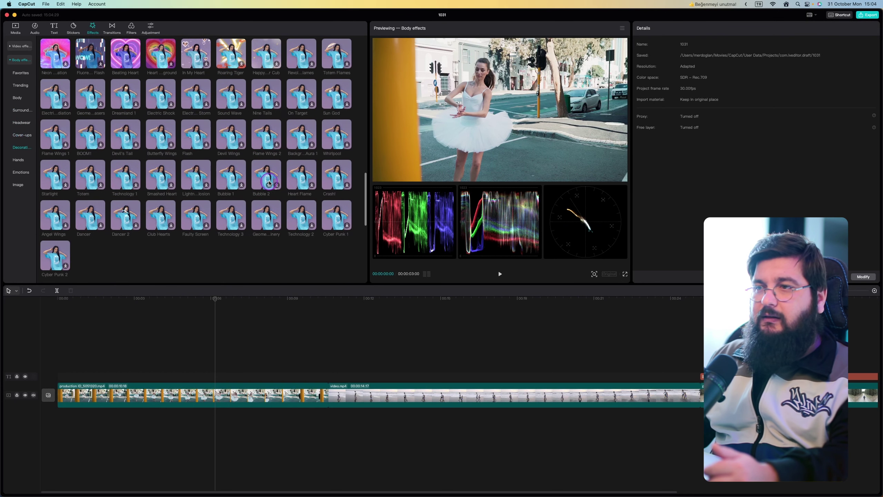
scroll(227, 121, "up", 1)
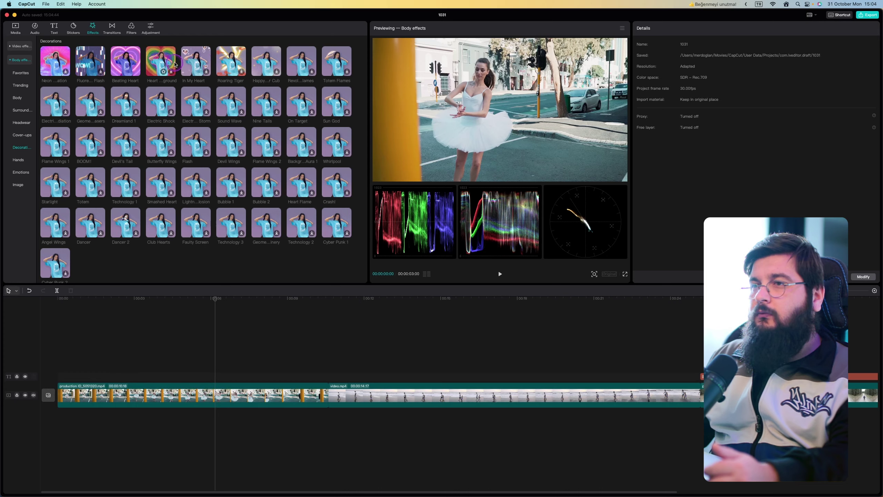
mouse_move(123, 63)
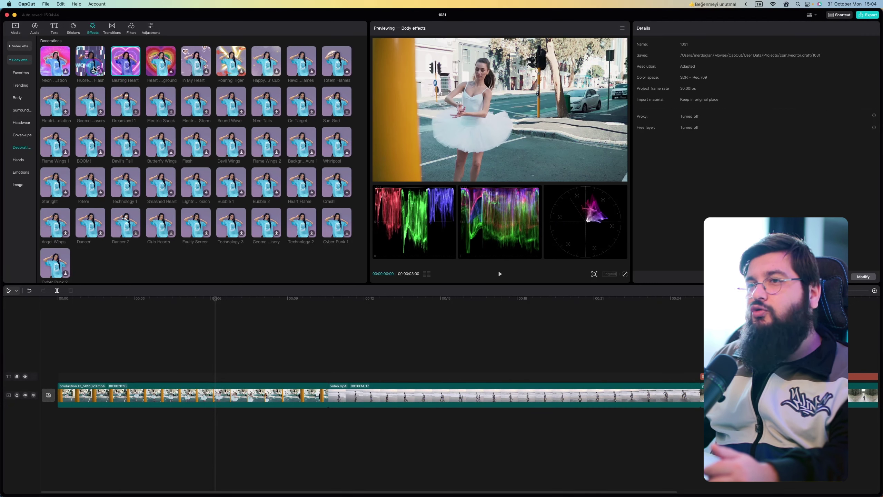
mouse_move(93, 69)
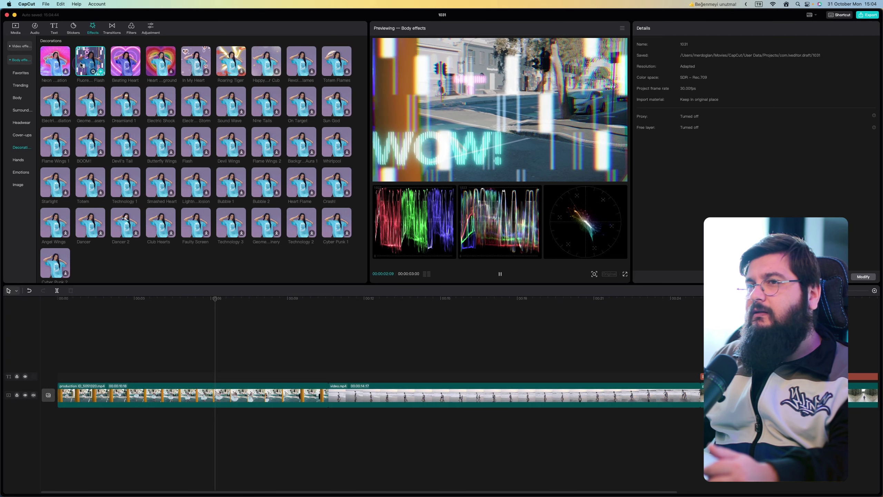
mouse_move(55, 65)
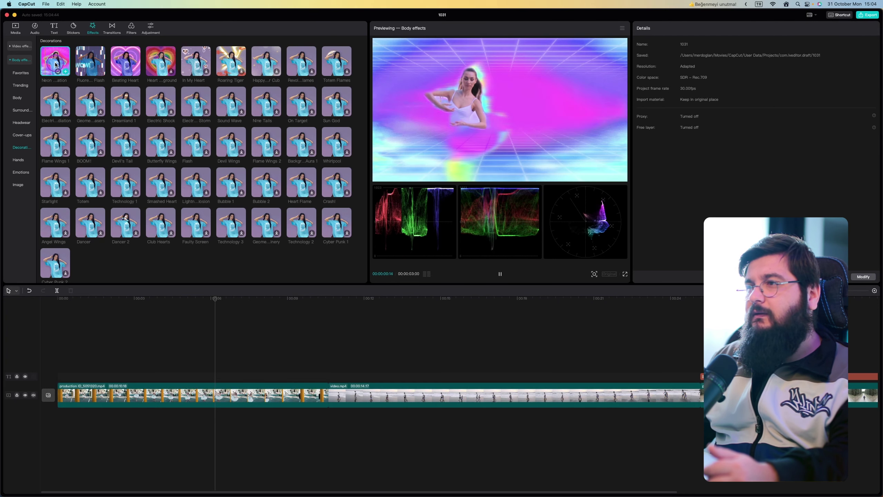